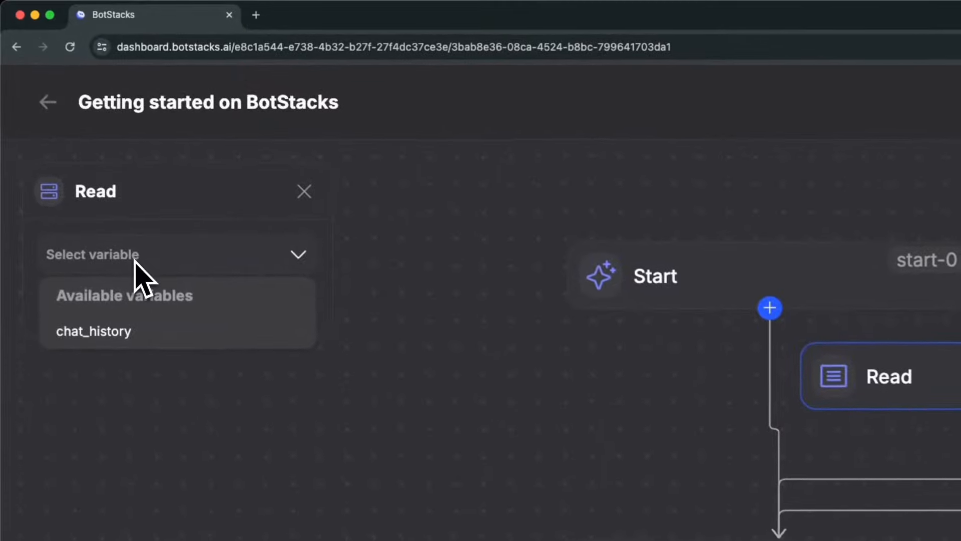
# Set the Read node to read the chat_history variable and close its settings.
pyautogui.click(92, 309)
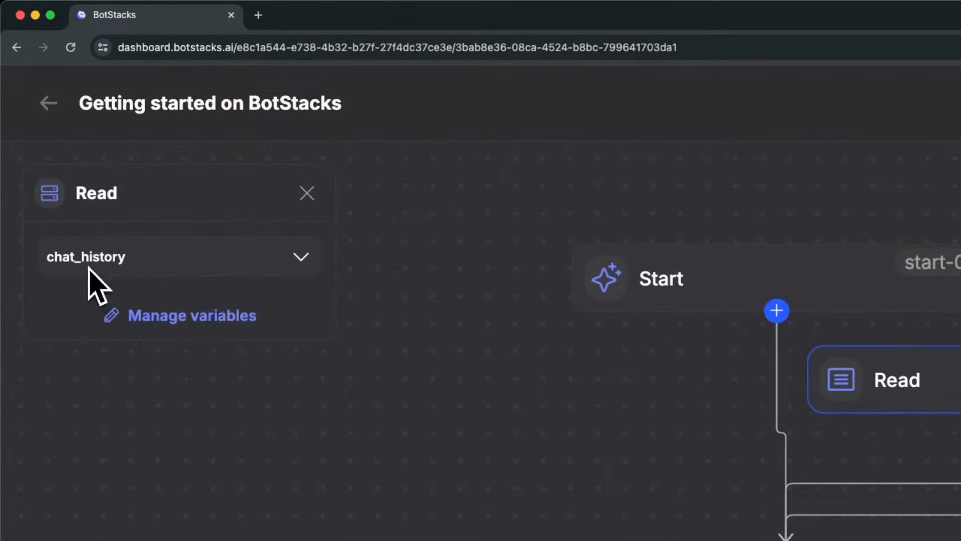
pyautogui.click(308, 198)
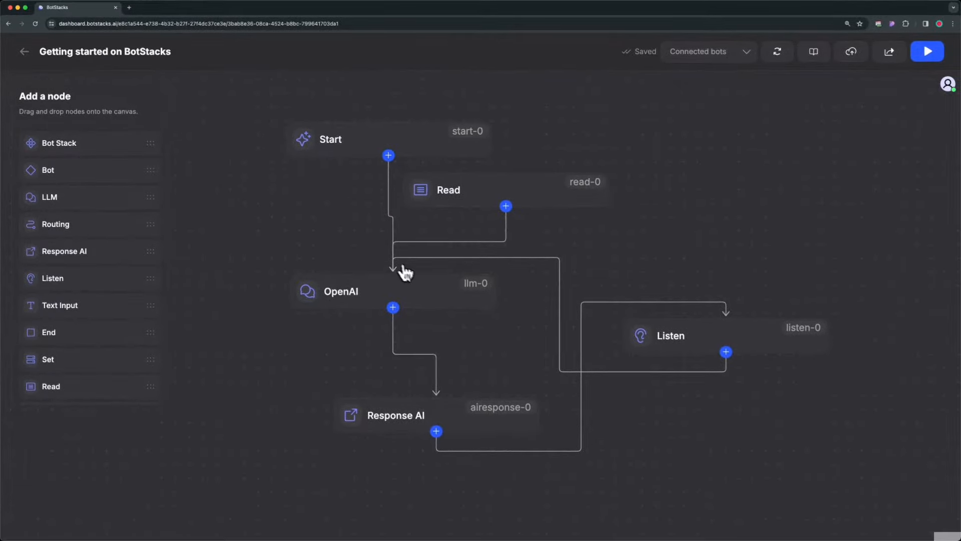
# Extend the OpenAI node's system prompt to "You are a helpful assistant." followed by {read-0} on a separate line.
pyautogui.click(425, 286)
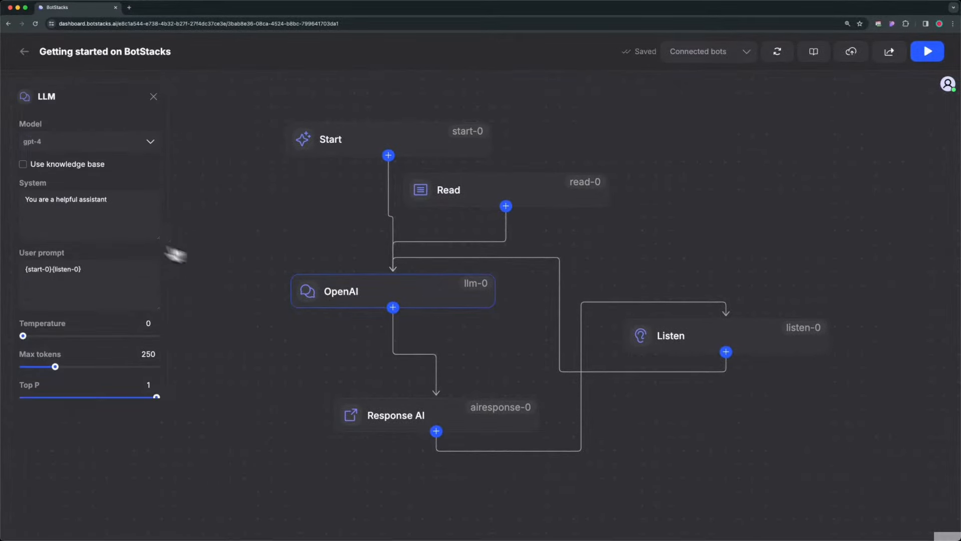
pyautogui.click(123, 201)
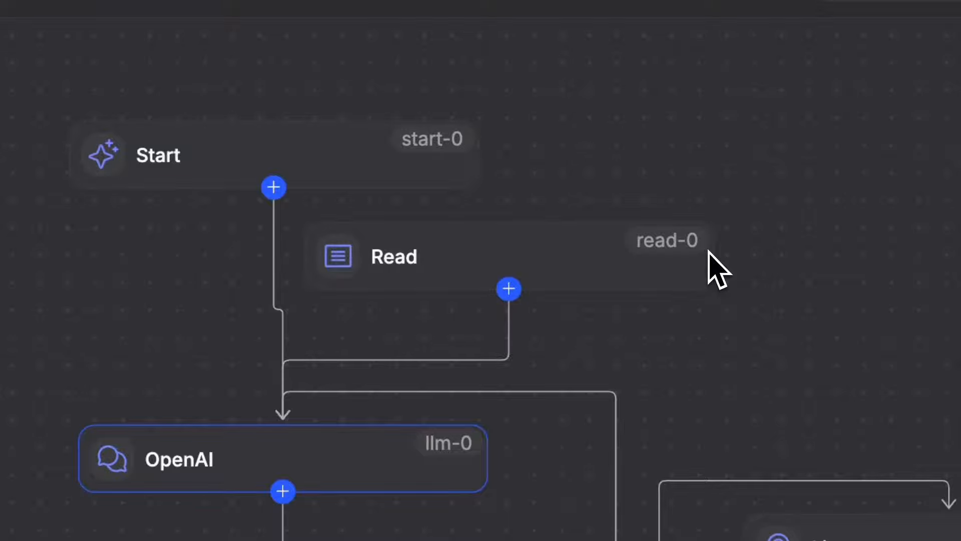
pyautogui.write('read-0}')
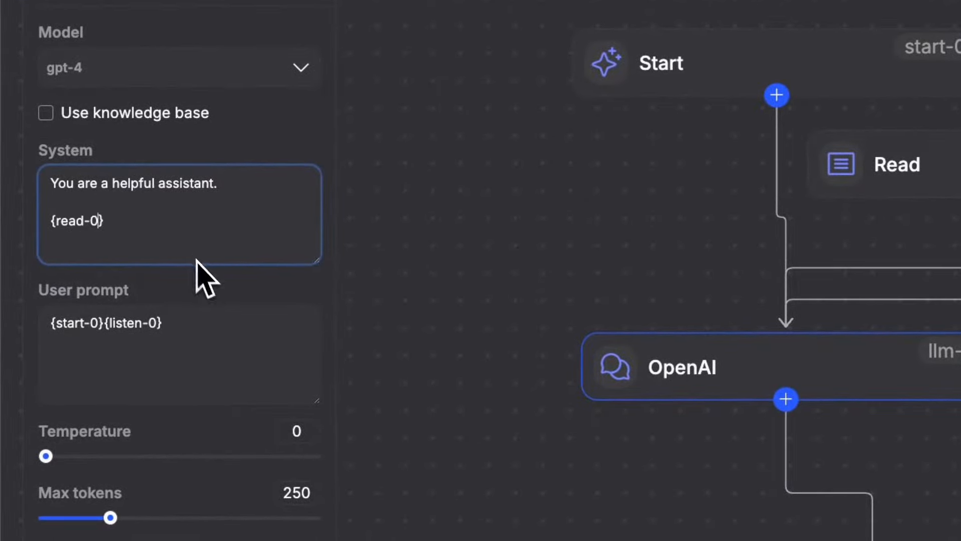
pyautogui.click(473, 270)
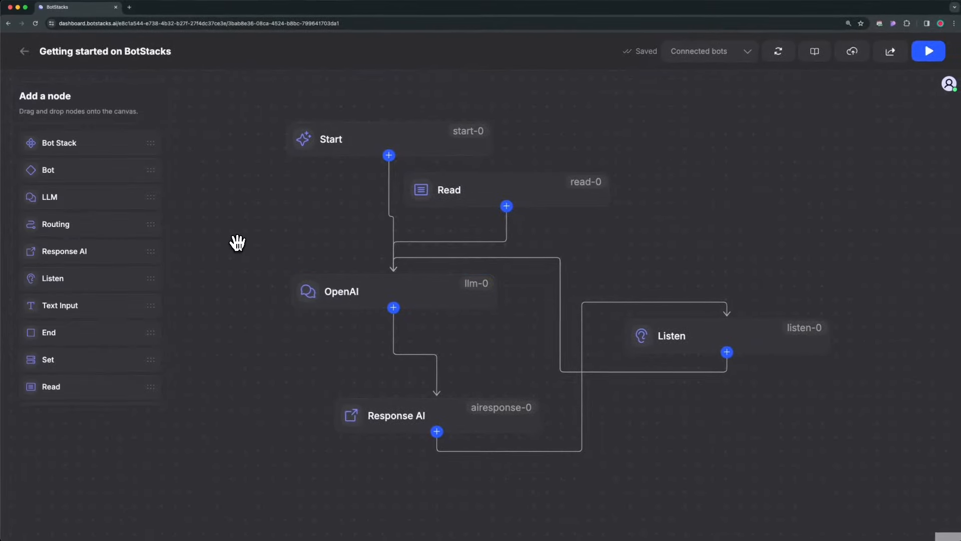
# Run the bot in the sandbox and send the messages "Heyy ya" and "what is js?".
pyautogui.click(930, 55)
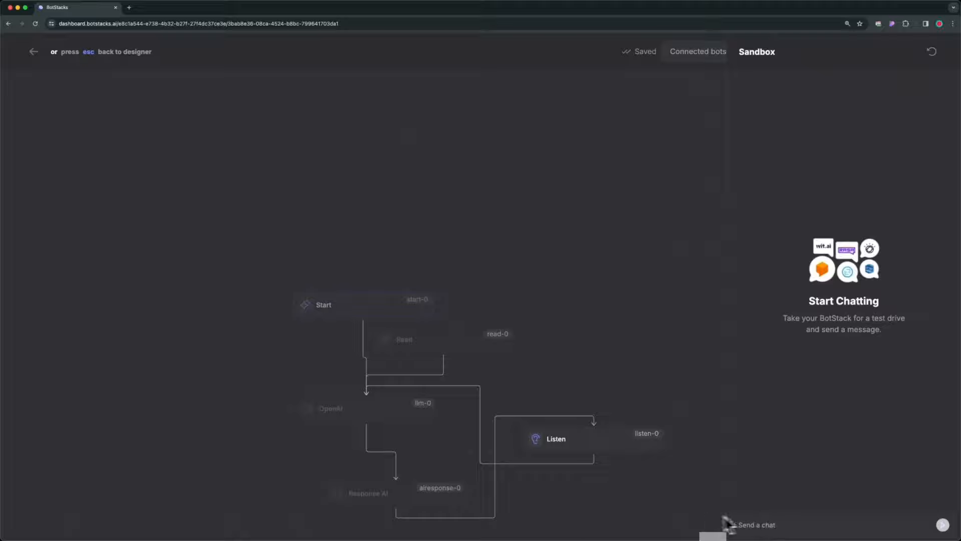
pyautogui.write('Heyy y')
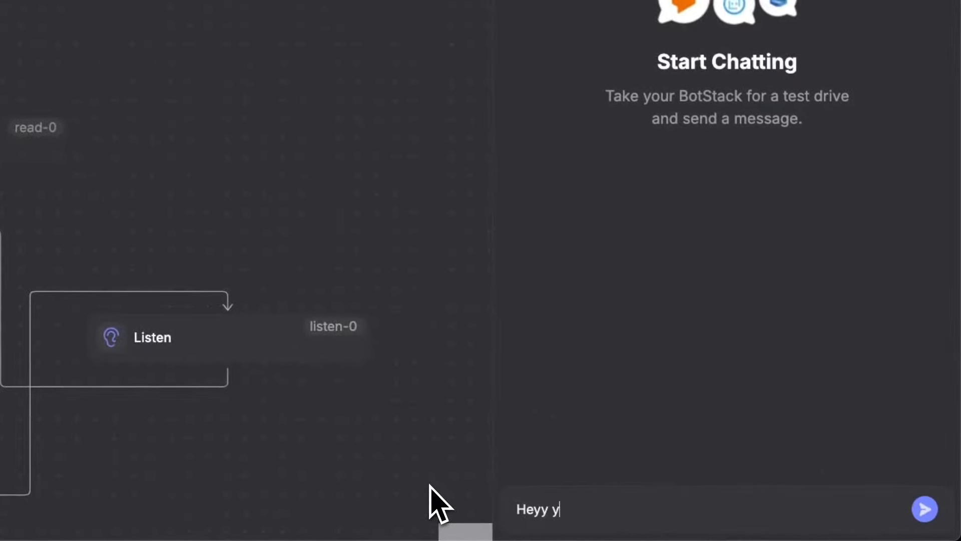
pyautogui.press('Return')
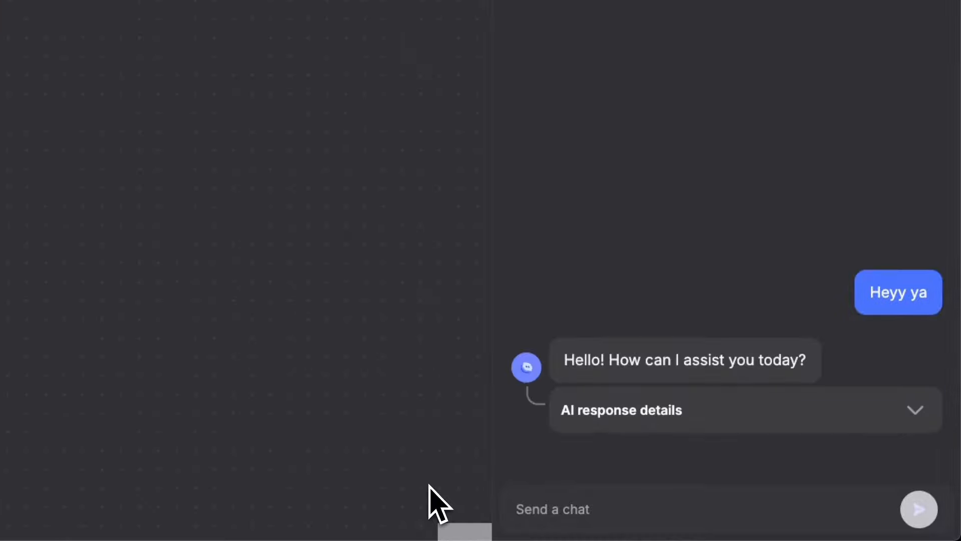
pyautogui.write('what')
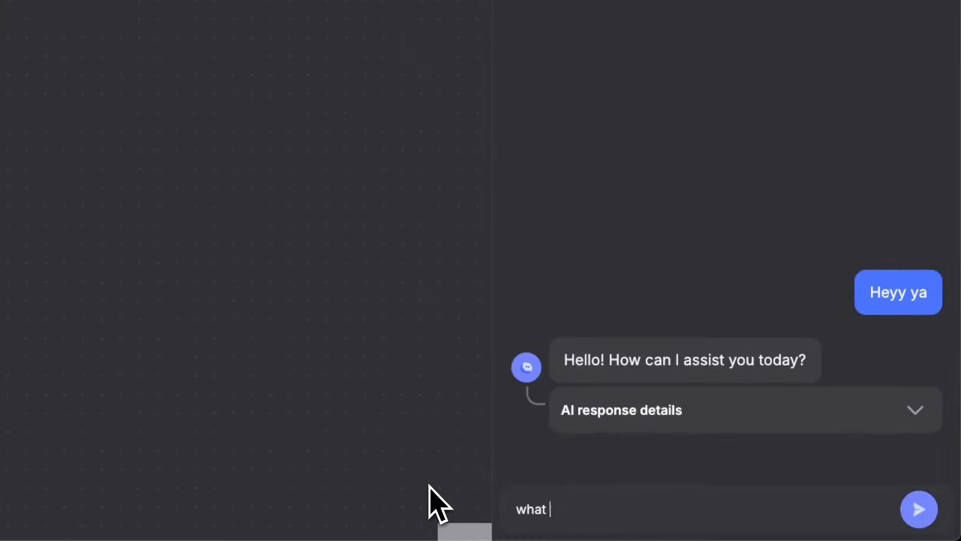
pyautogui.write(' is js?')
pyautogui.press('Return')
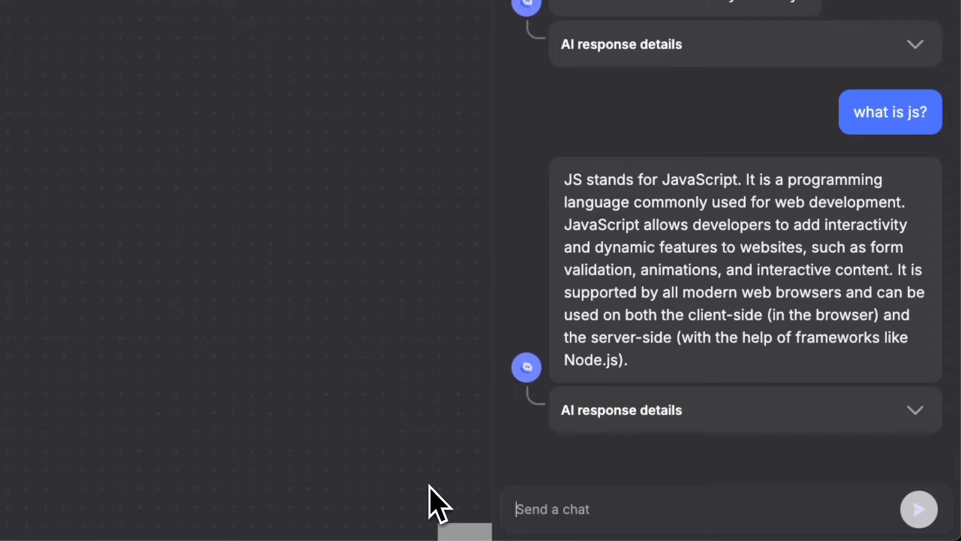
# Test the bot's memory by asking "who founded it?" and "whats the first question I asked you?".
pyautogui.write('who founded it?')
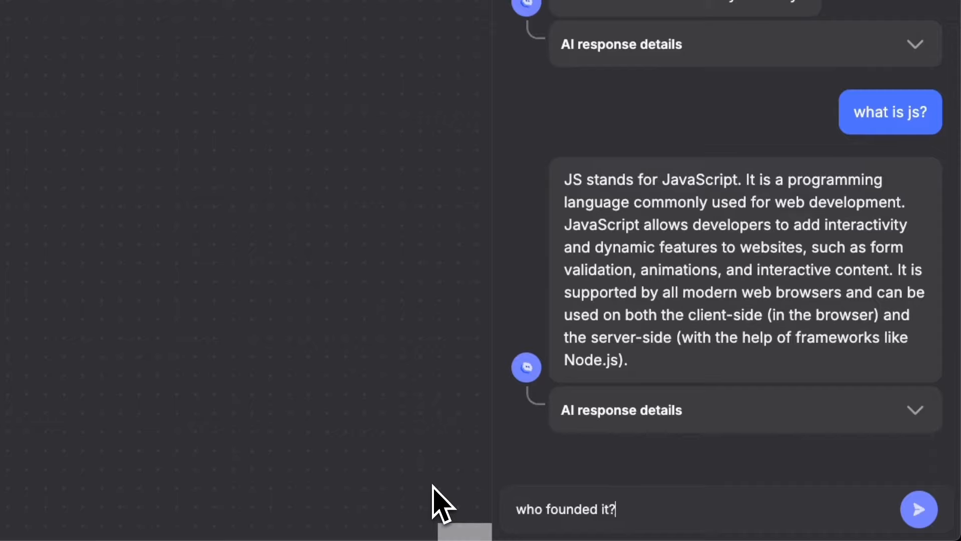
pyautogui.press('Return')
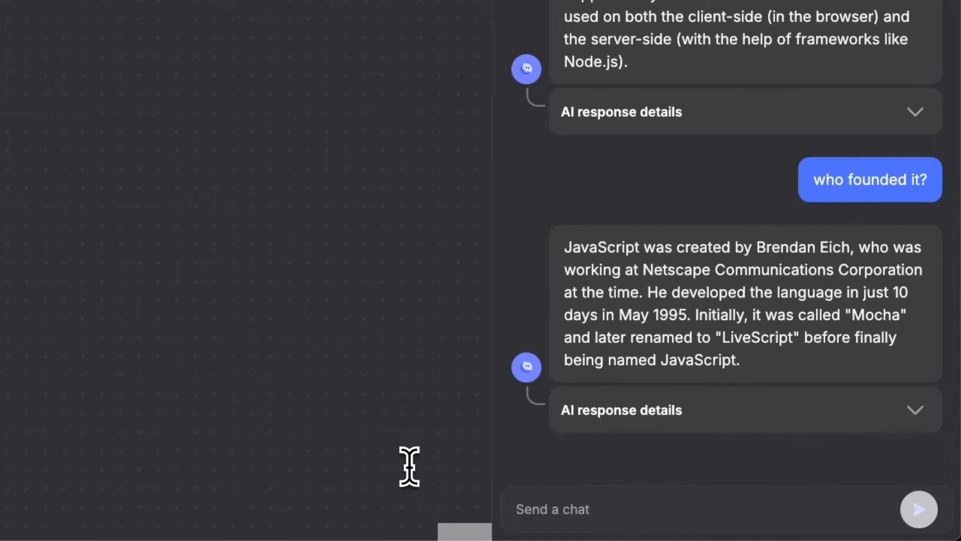
pyautogui.write('whats the first question I asked you?')
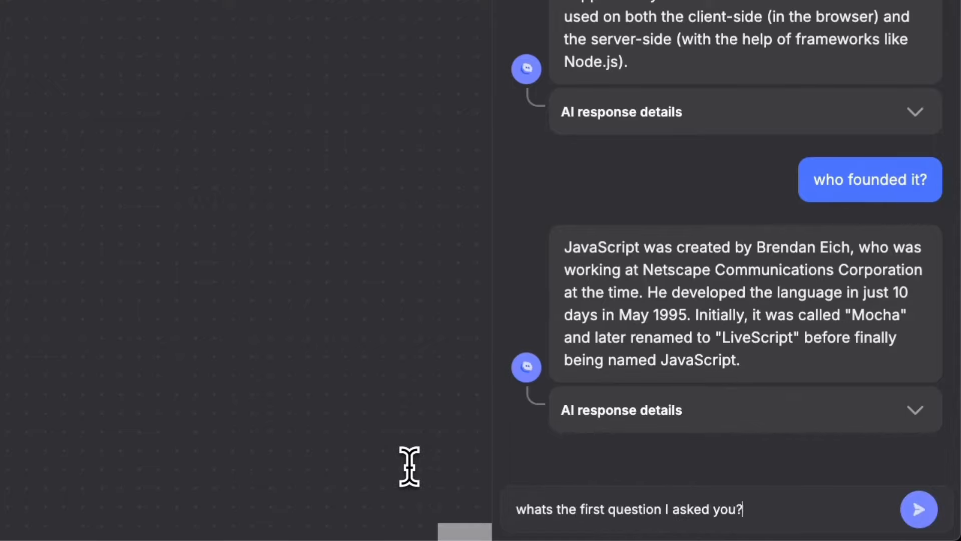
pyautogui.press('Return')
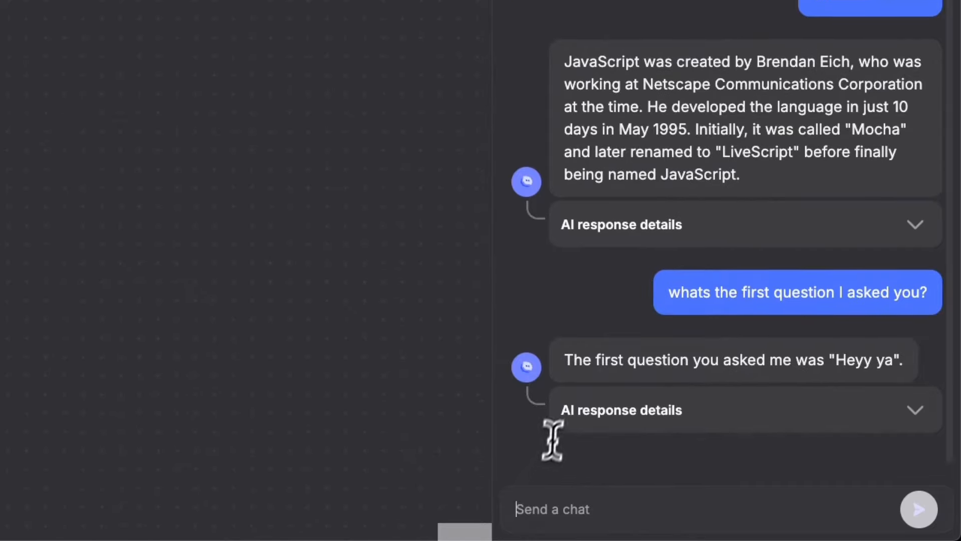
pyautogui.scroll(10, 842, 365)
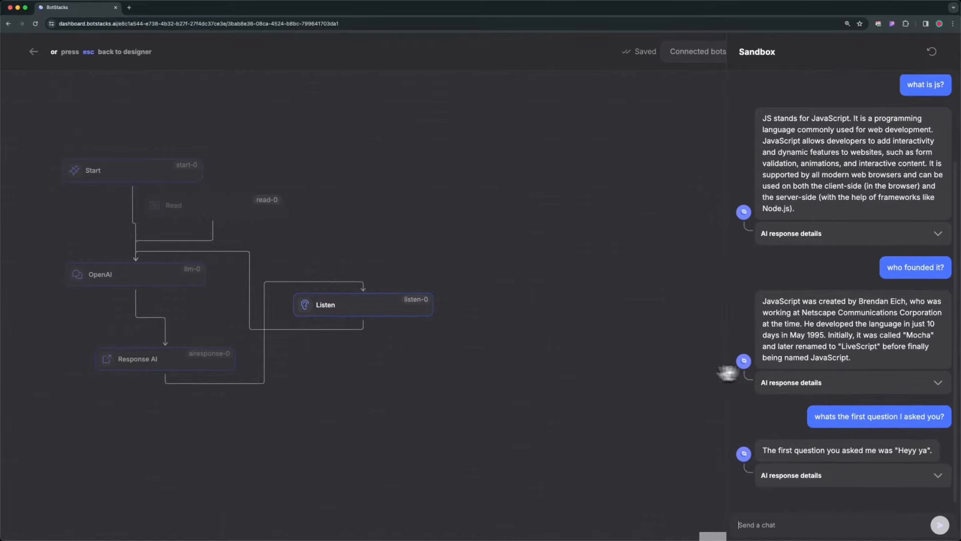
# Return to the designer and enable the knowledge base for the OpenAI node.
pyautogui.click(43, 58)
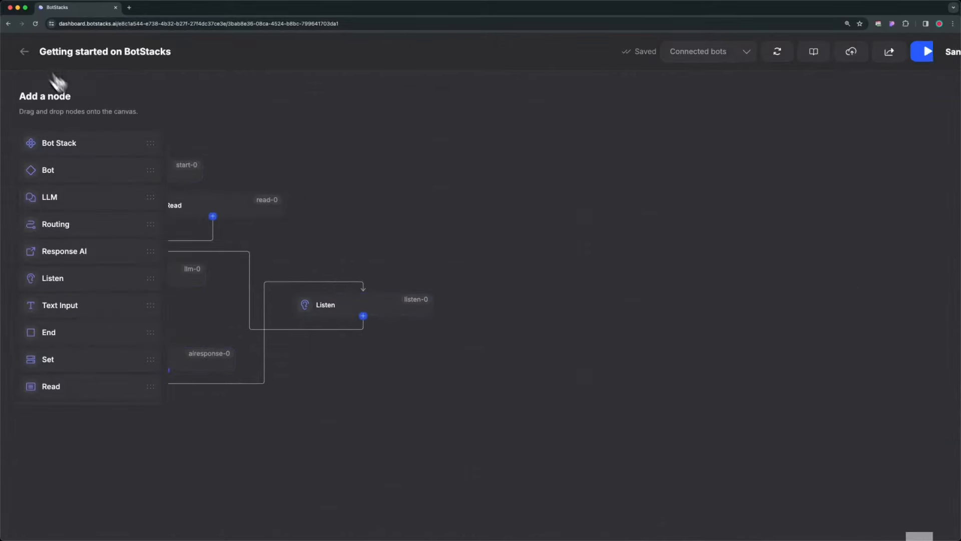
pyautogui.moveTo(305, 206); pyautogui.dragTo(522, 217)
pyautogui.scroll(2, 329, 255)
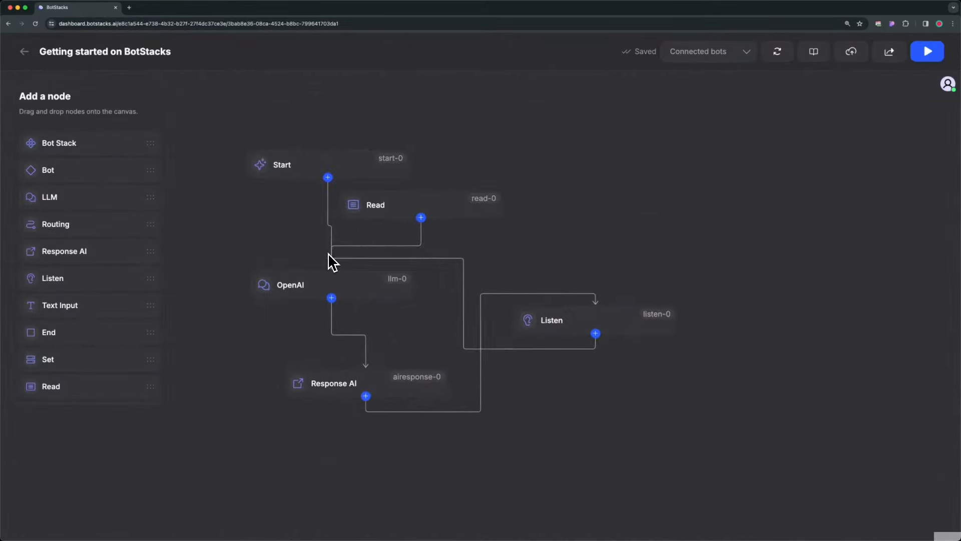
pyautogui.moveTo(414, 277); pyautogui.dragTo(480, 285)
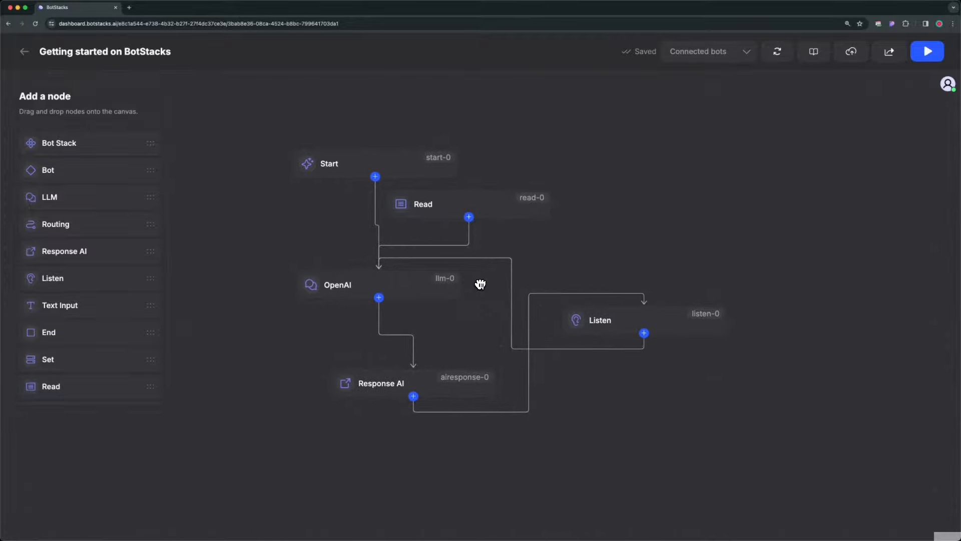
pyautogui.click(430, 297)
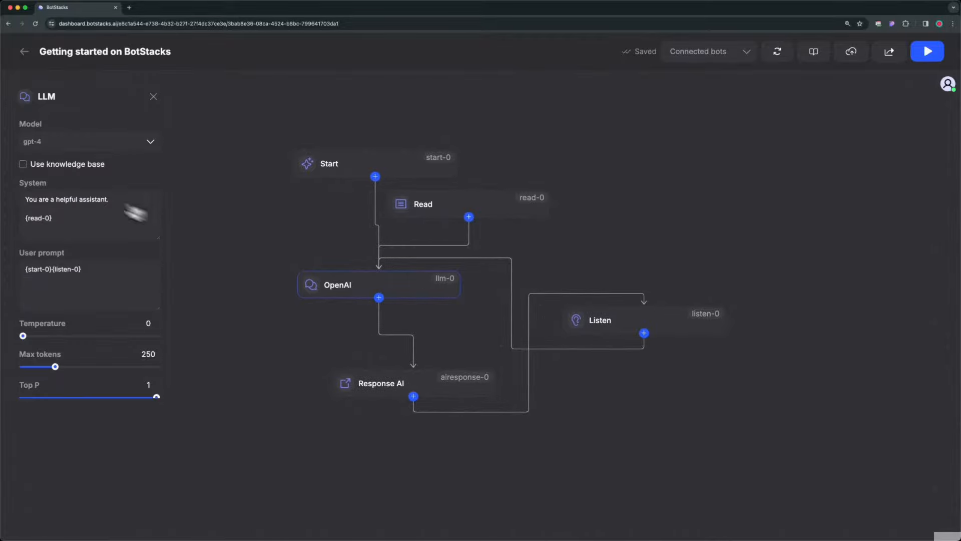
pyautogui.click(22, 164)
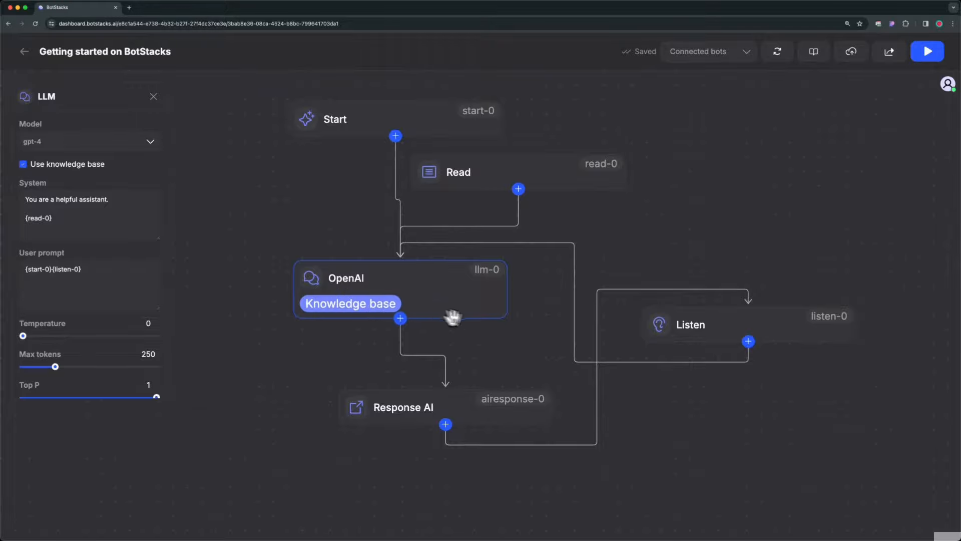
pyautogui.click(519, 325)
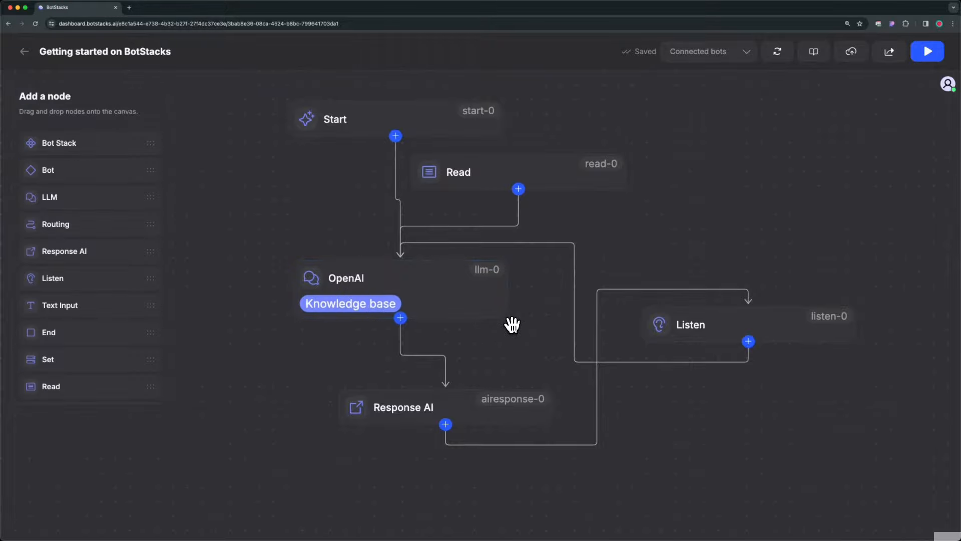
pyautogui.click(814, 54)
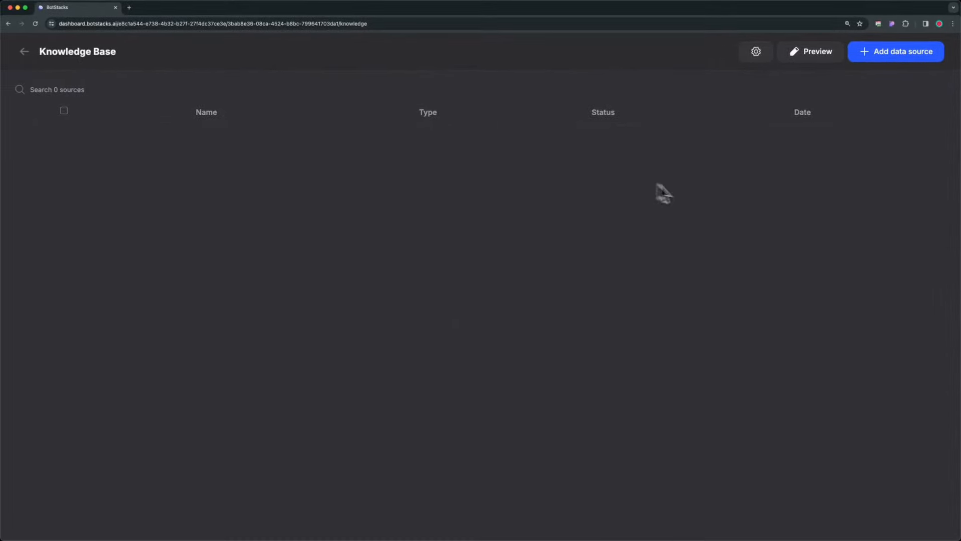
pyautogui.click(872, 60)
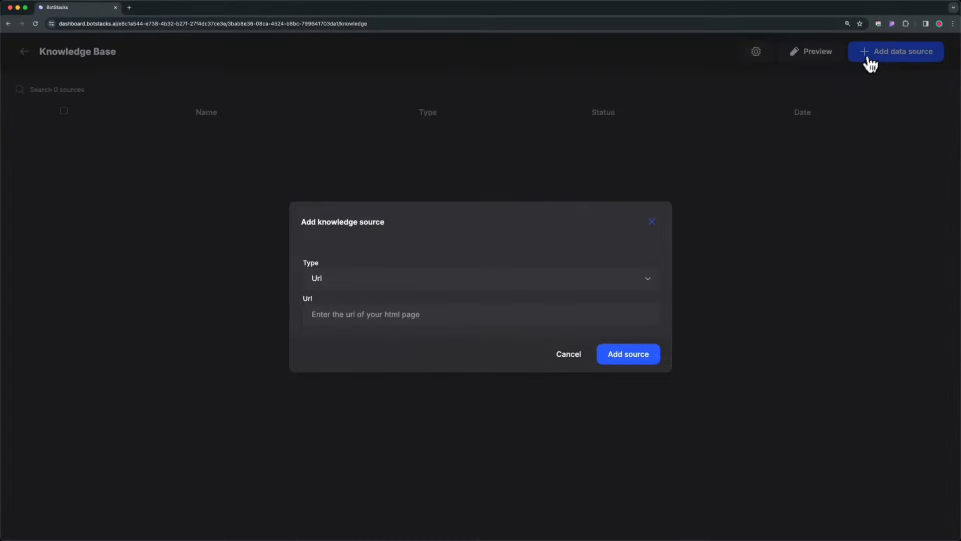
pyautogui.click(376, 278)
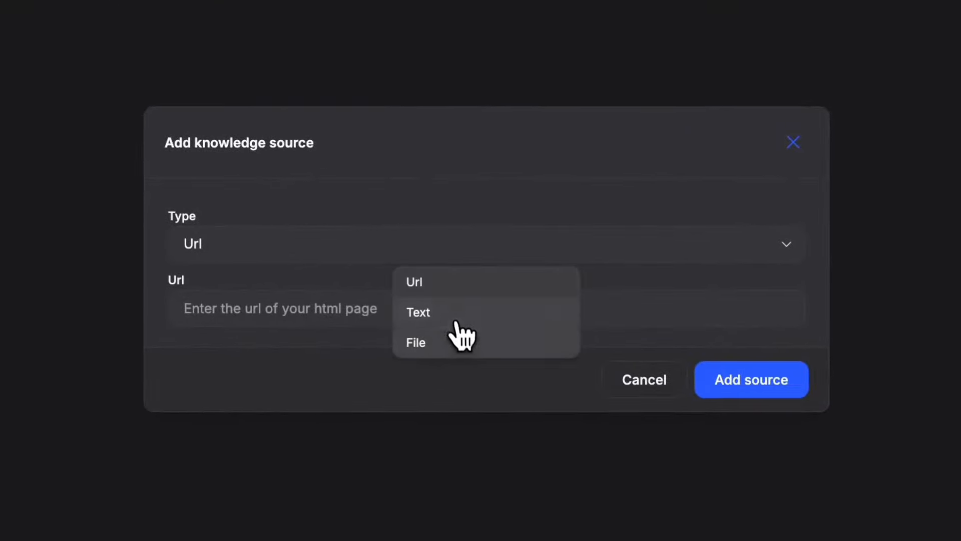
pyautogui.click(435, 283)
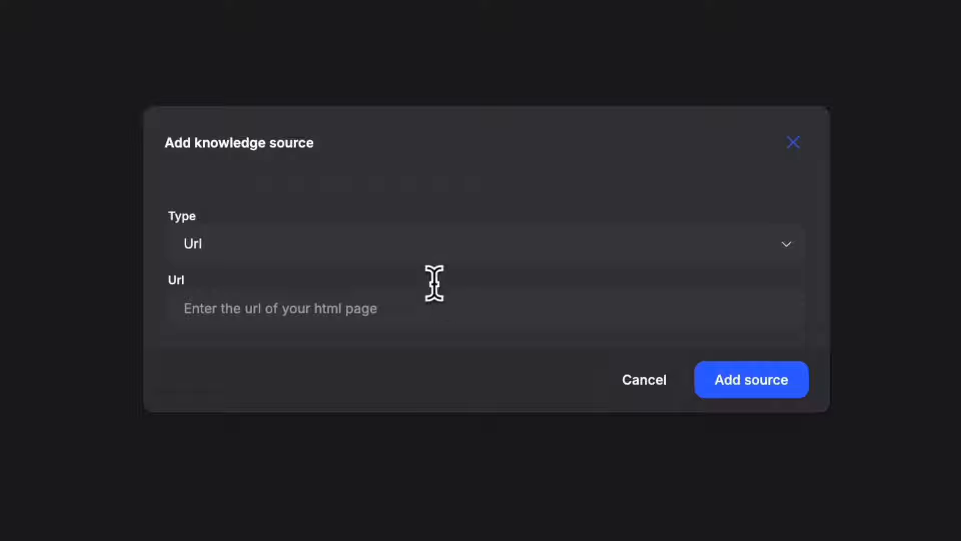
pyautogui.click(322, 309)
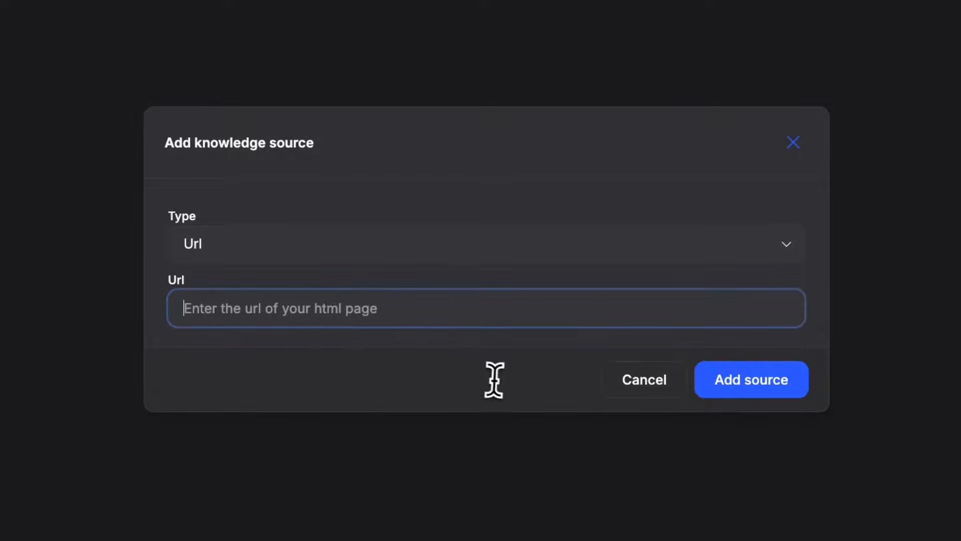
pyautogui.write('https://www.botstacks.ai/')
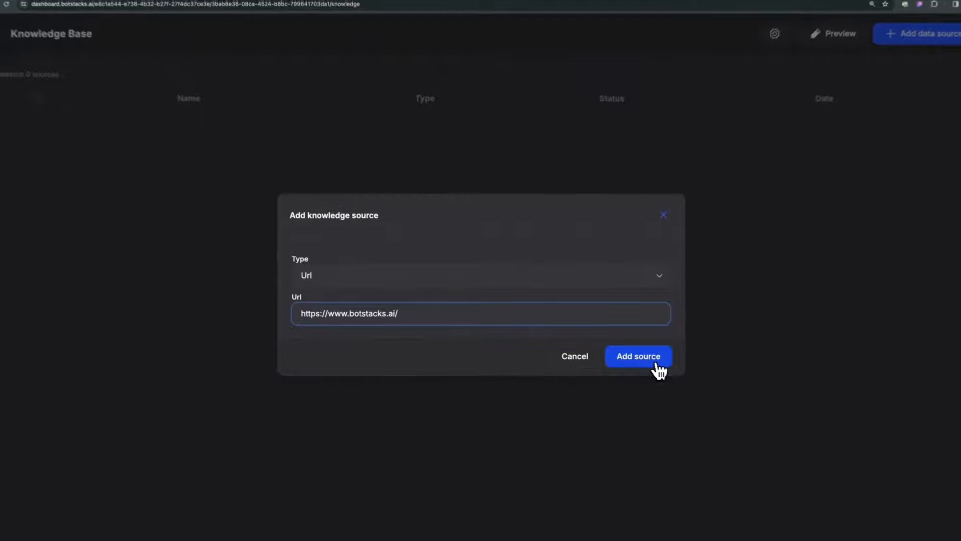
pyautogui.click(644, 361)
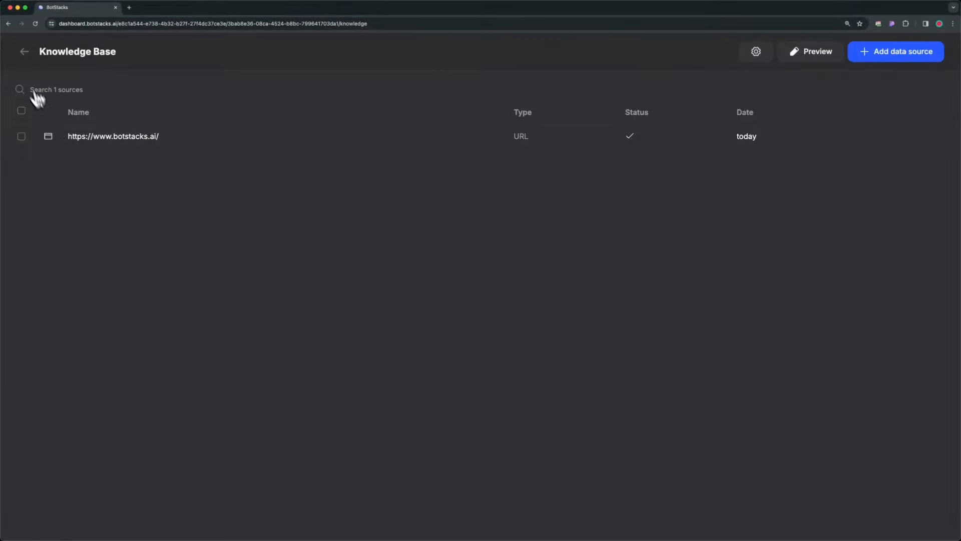
# Return to the designer, run the bot in the sandbox, and send "Hey" and "does botstacks have free plan?".
pyautogui.click(25, 52)
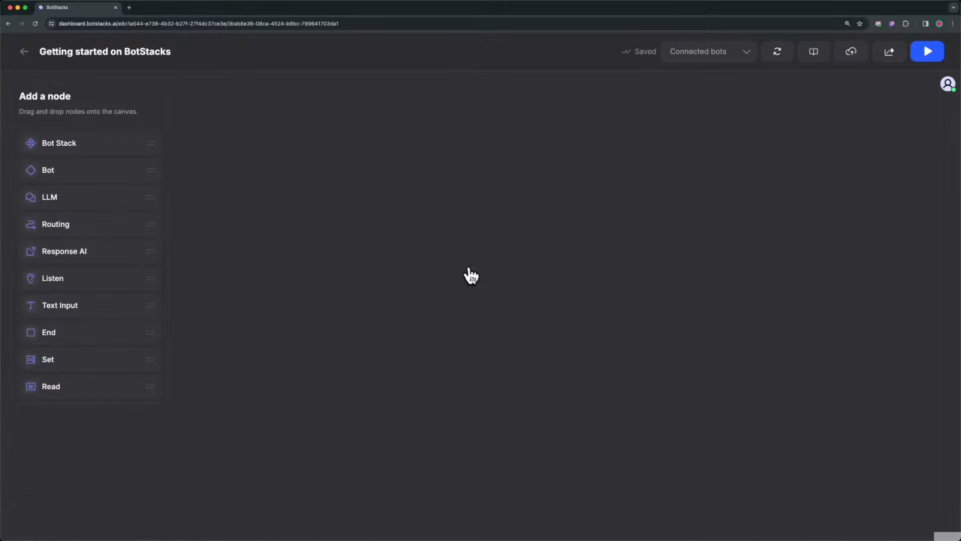
pyautogui.moveTo(444, 298); pyautogui.dragTo(541, 268)
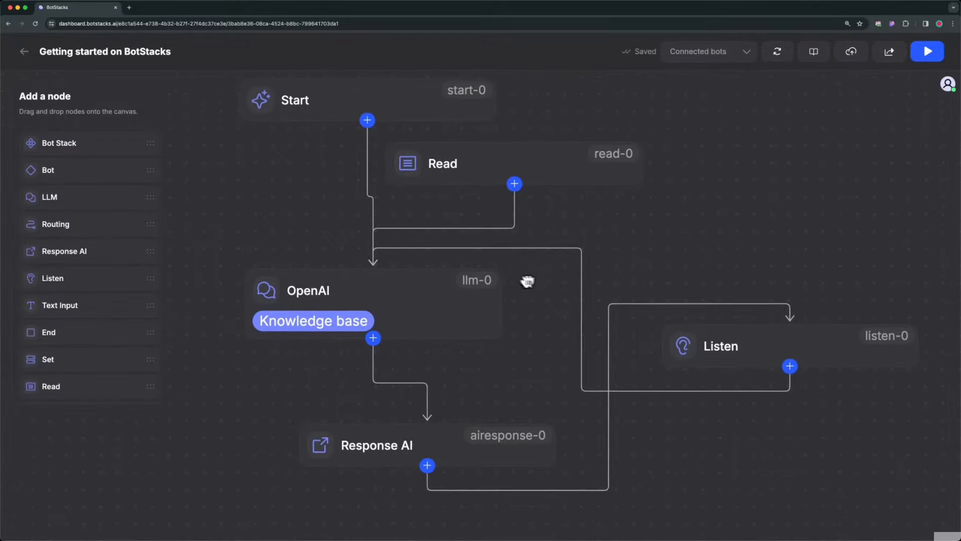
pyautogui.click(925, 54)
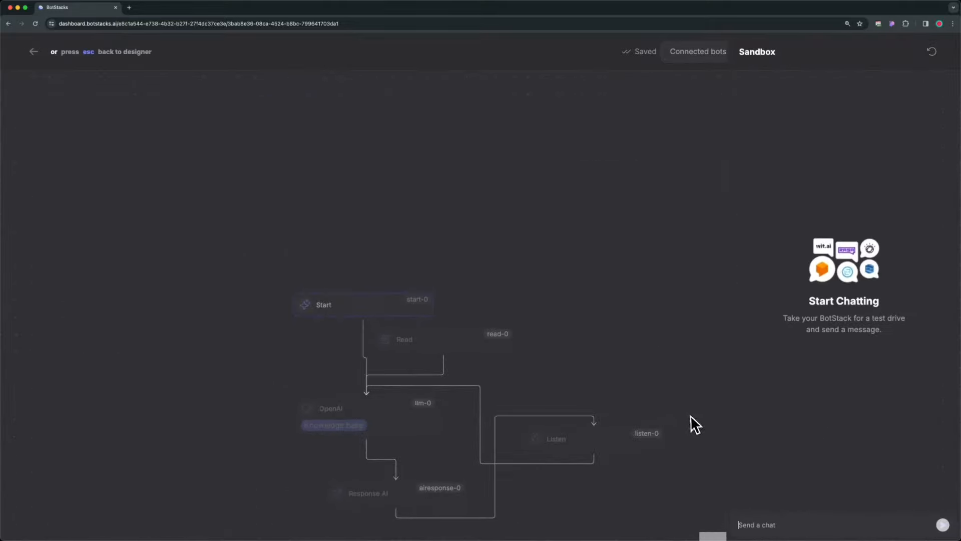
pyautogui.write('Hey')
pyautogui.press('Return')
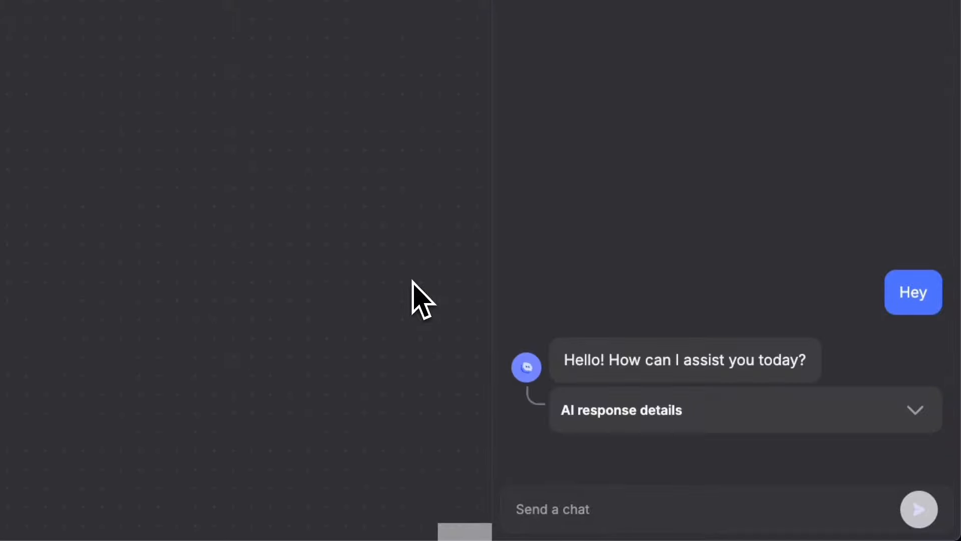
pyautogui.write('does botstacks have fre')
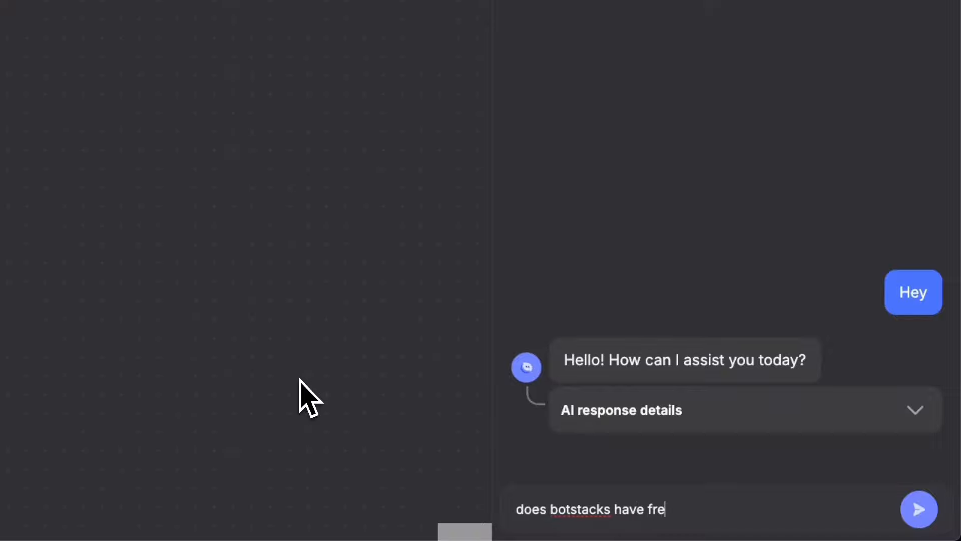
pyautogui.press('Return')
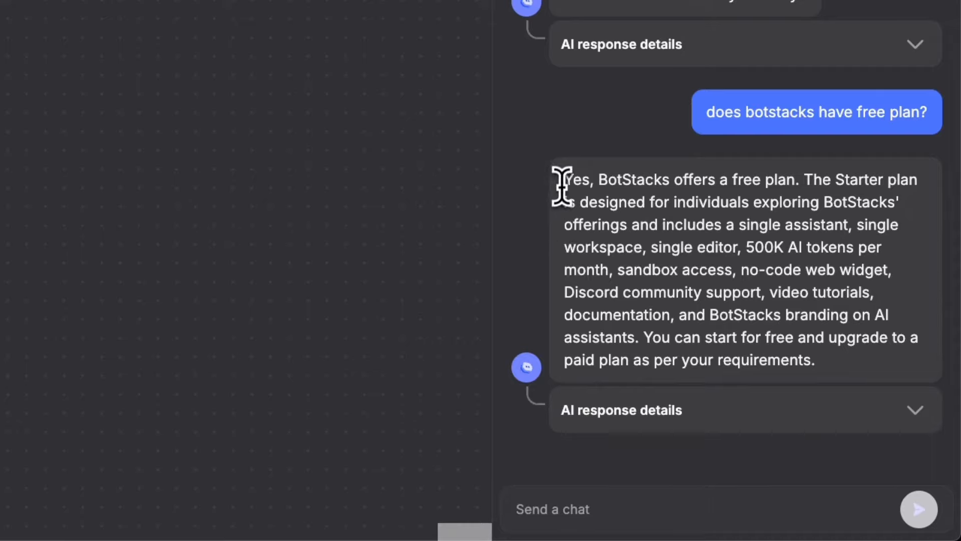
# Leave the sandbox for the designer and publish the Getting started on BotStacks draft.
pyautogui.moveTo(563, 180); pyautogui.dragTo(794, 178)
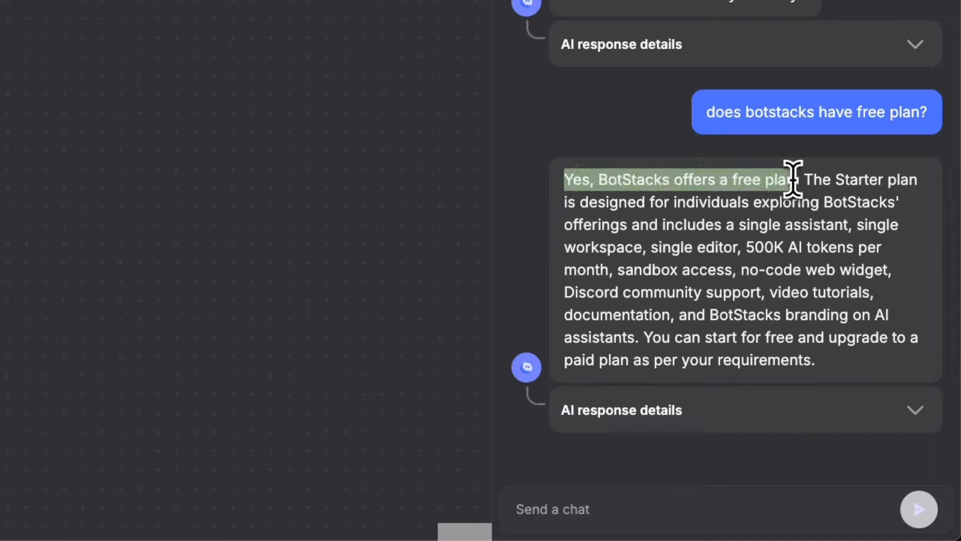
pyautogui.click(801, 180)
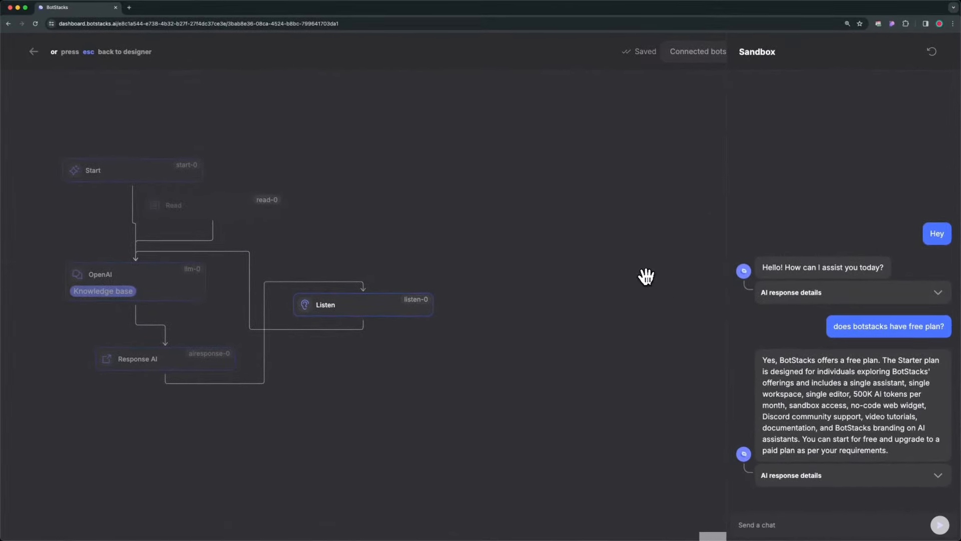
pyautogui.click(33, 51)
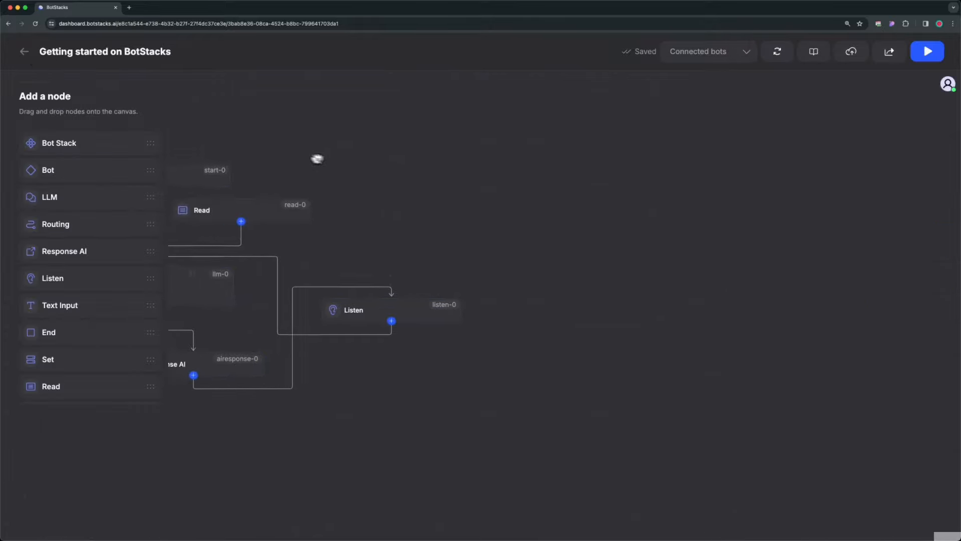
pyautogui.scroll(2, 425, 181)
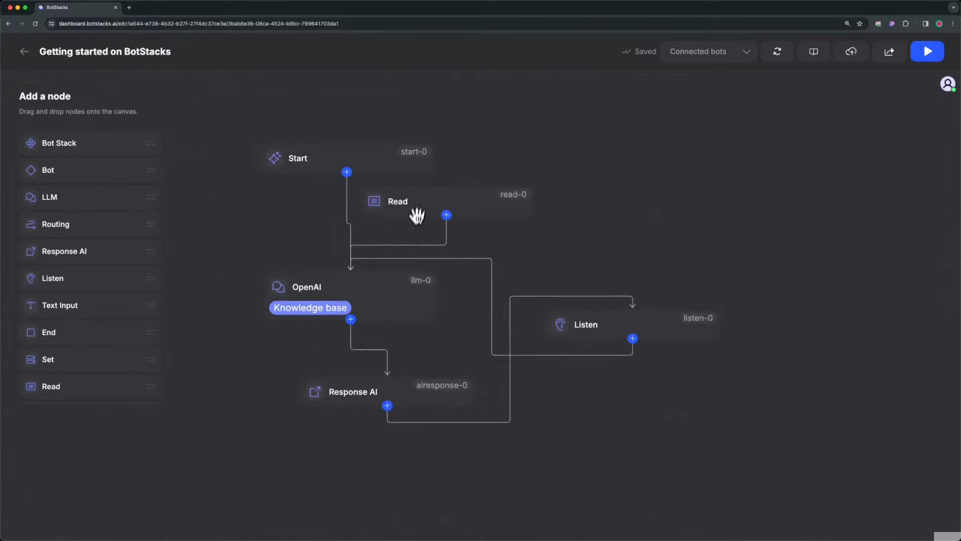
pyautogui.scroll(1, 415, 218)
pyautogui.moveTo(407, 234); pyautogui.dragTo(436, 231)
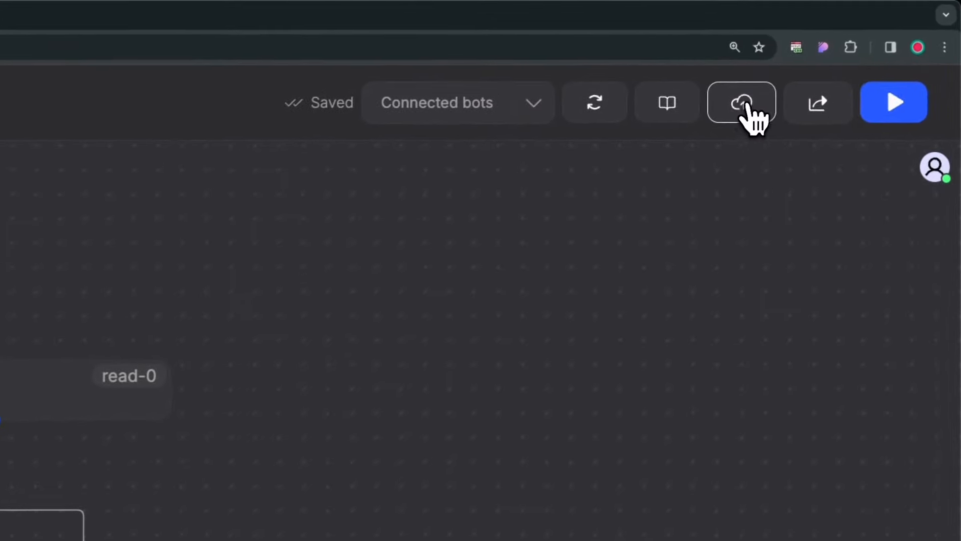
pyautogui.click(744, 111)
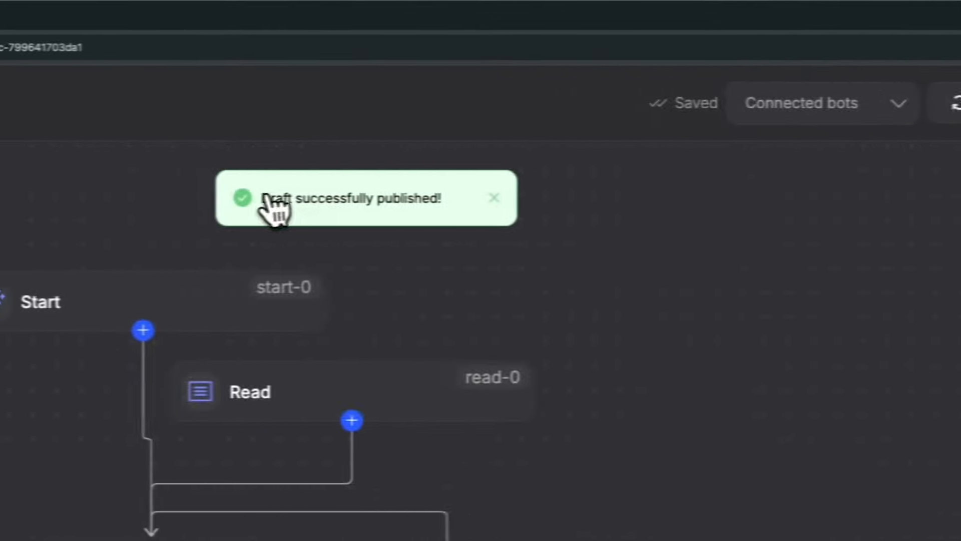
pyautogui.click(494, 198)
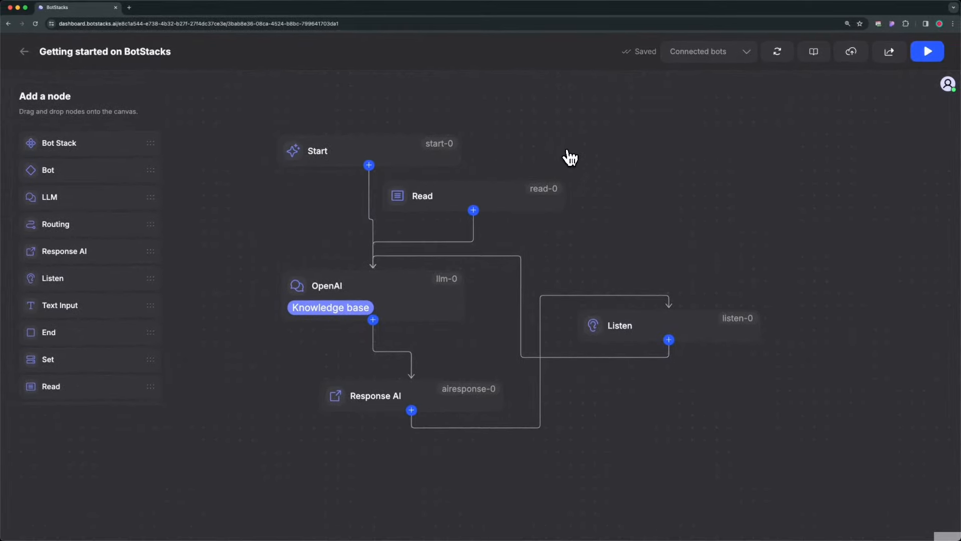
# Open the web widget settings of the Getting started on BotStacks bot stack and set the widget's name to BotStacker.
pyautogui.click(25, 53)
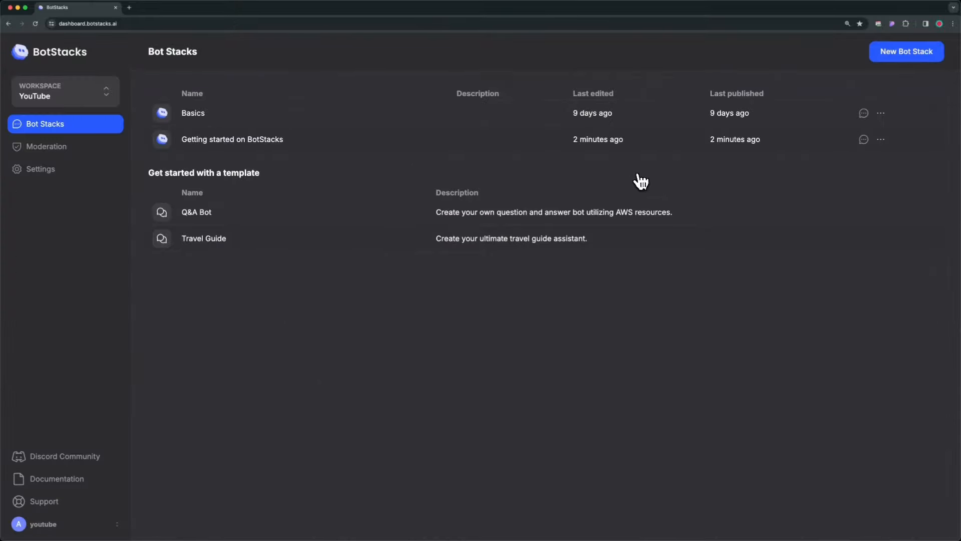
pyautogui.click(864, 139)
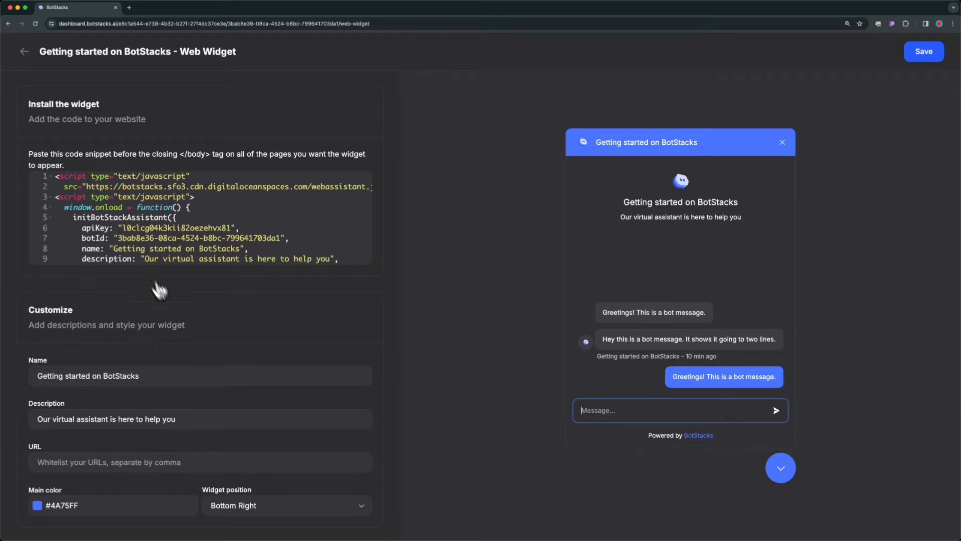
pyautogui.scroll(-1, 160, 290)
pyautogui.click(125, 378)
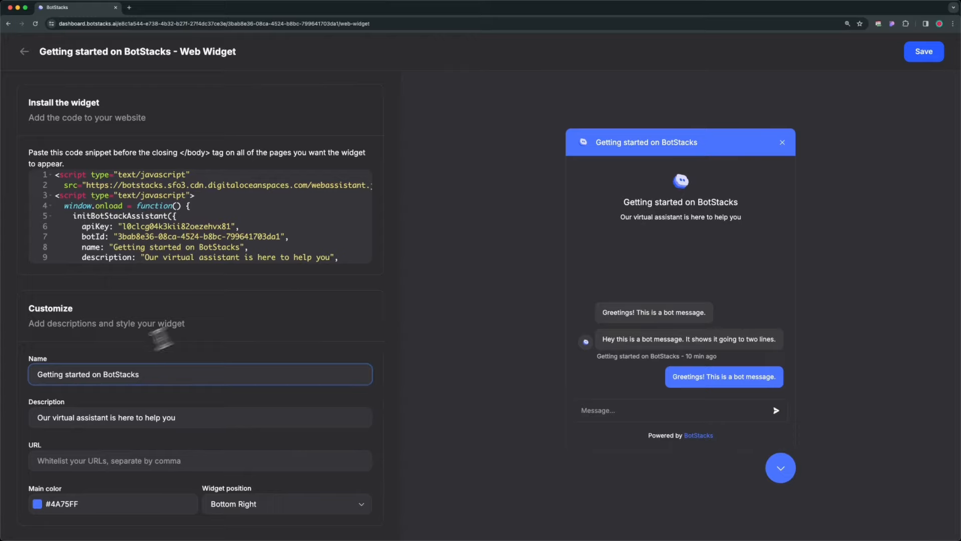
pyautogui.moveTo(101, 376); pyautogui.dragTo(76, 375)
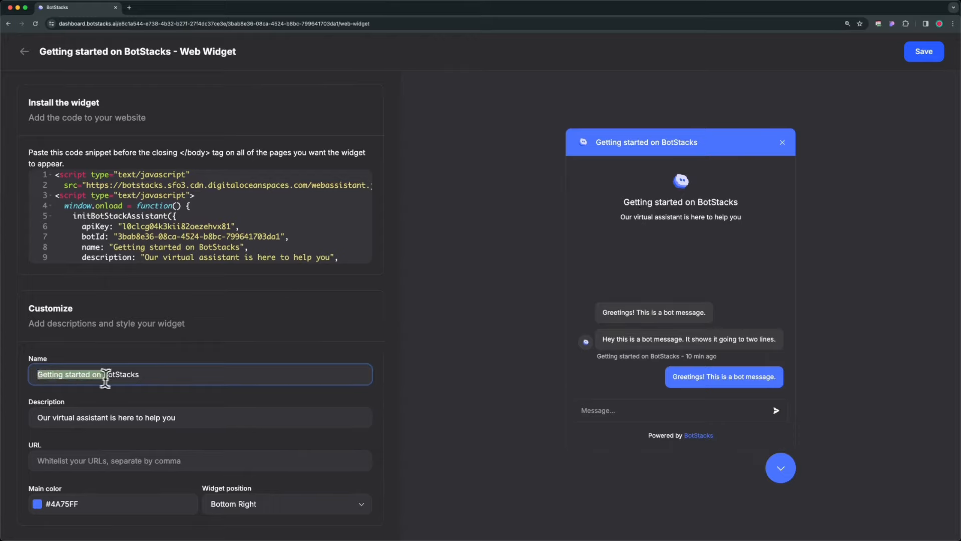
pyautogui.press('BackSpace')
pyautogui.click(130, 374)
pyautogui.press('BackSpace')
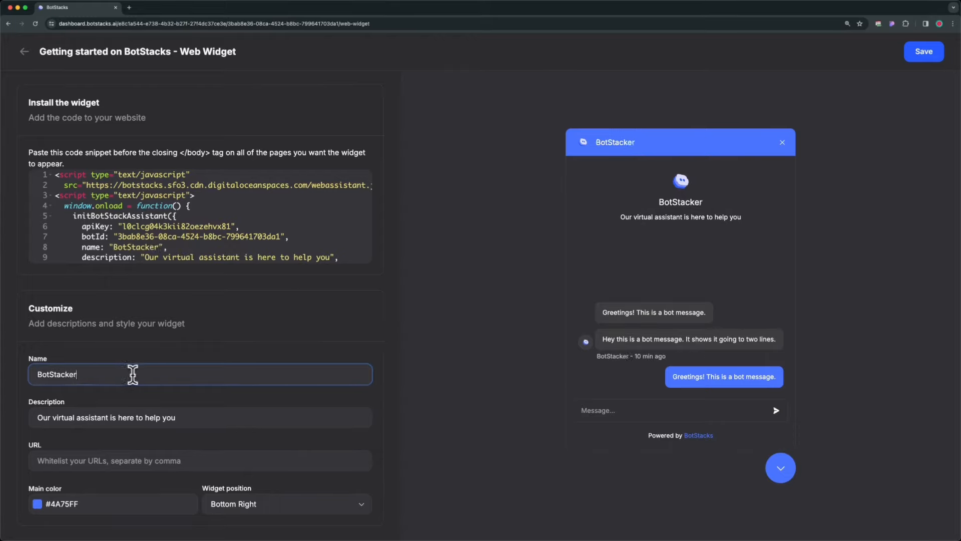
pyautogui.click(219, 400)
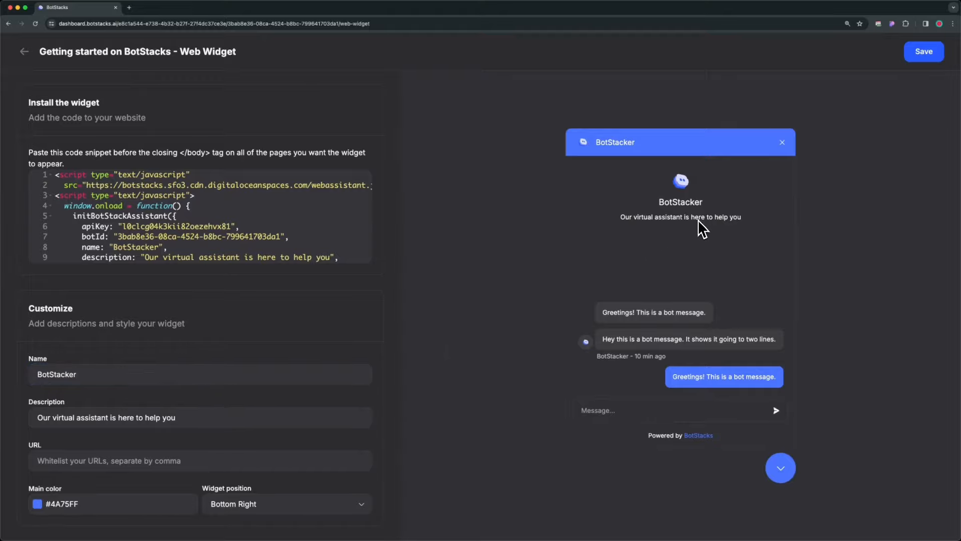
# Set the widget's main color to teal #1796a8.
pyautogui.click(38, 503)
pyautogui.moveTo(145, 448); pyautogui.dragTo(163, 434)
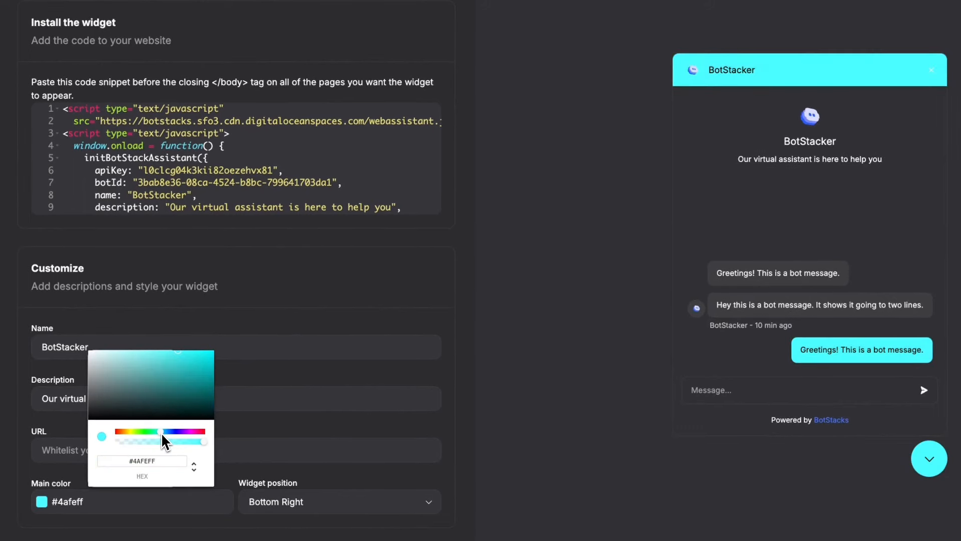
pyautogui.moveTo(191, 367); pyautogui.dragTo(194, 372)
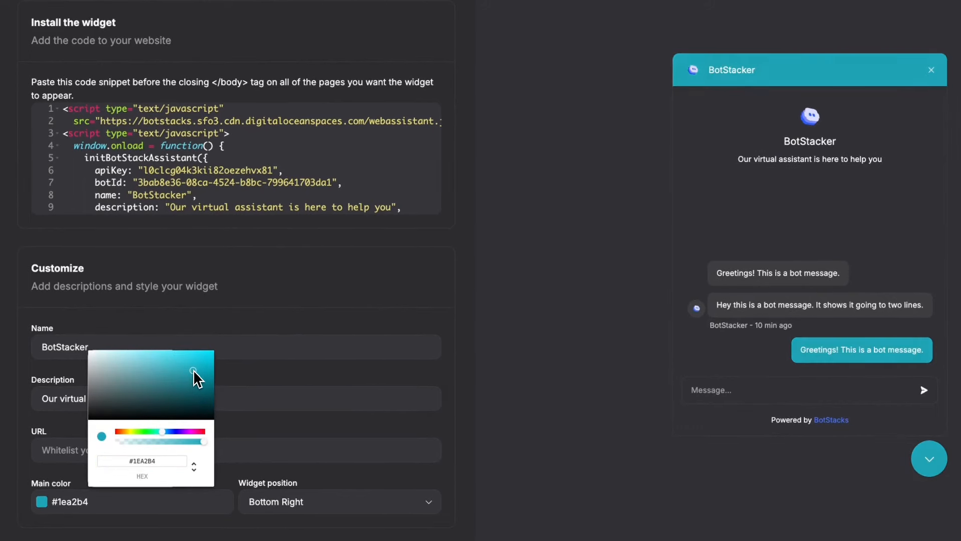
pyautogui.click(316, 326)
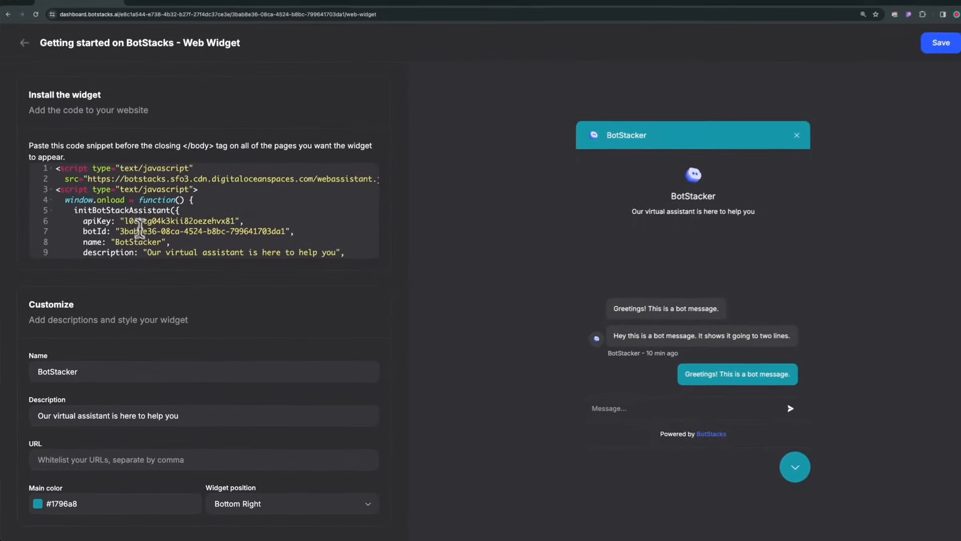
# Copy the complete widget installation code snippet.
pyautogui.scroll(-3, 145, 185)
pyautogui.moveTo(165, 208); pyautogui.dragTo(160, 197)
pyautogui.moveTo(263, 335); pyautogui.dragTo(71, 186)
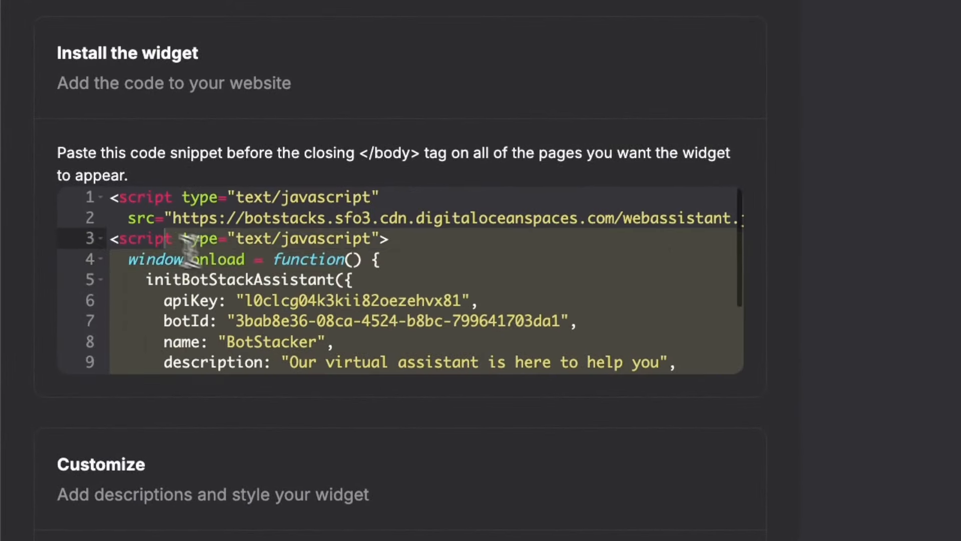
pyautogui.rightClick(182, 234)
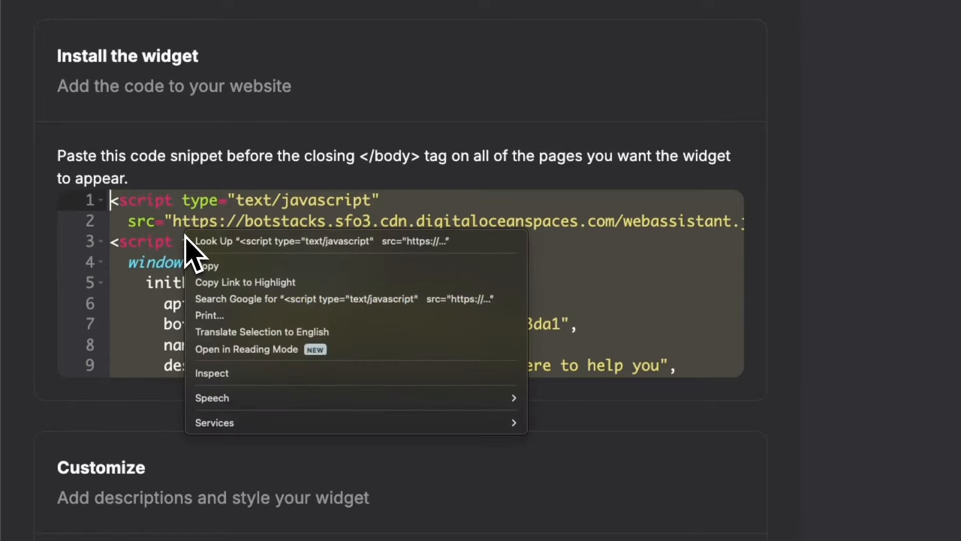
pyautogui.click(207, 267)
# Switch to Visual Studio Code and paste the widget snippet, including its API key, on the empty line before the closing body tag in index.html.
pyautogui.press('super+Tab')
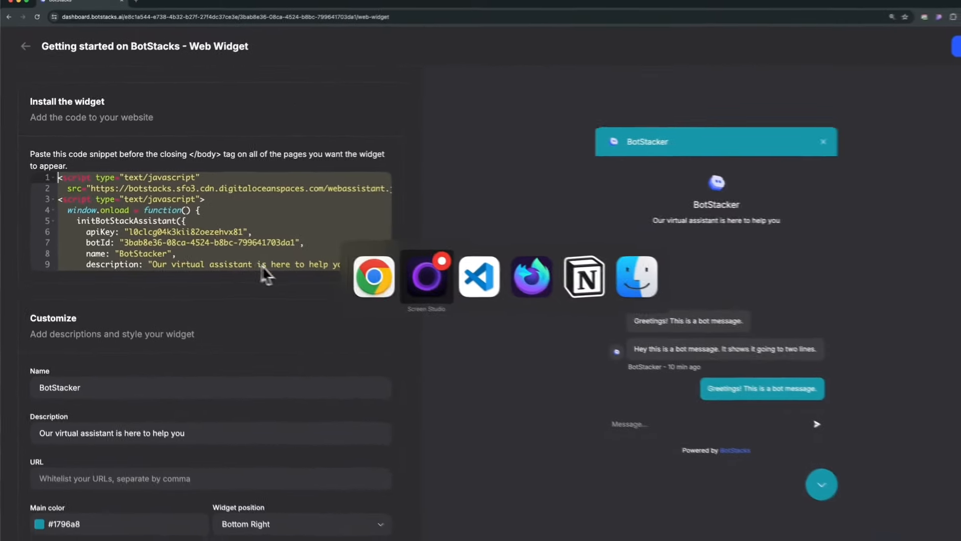
pyautogui.press('super+Tab')
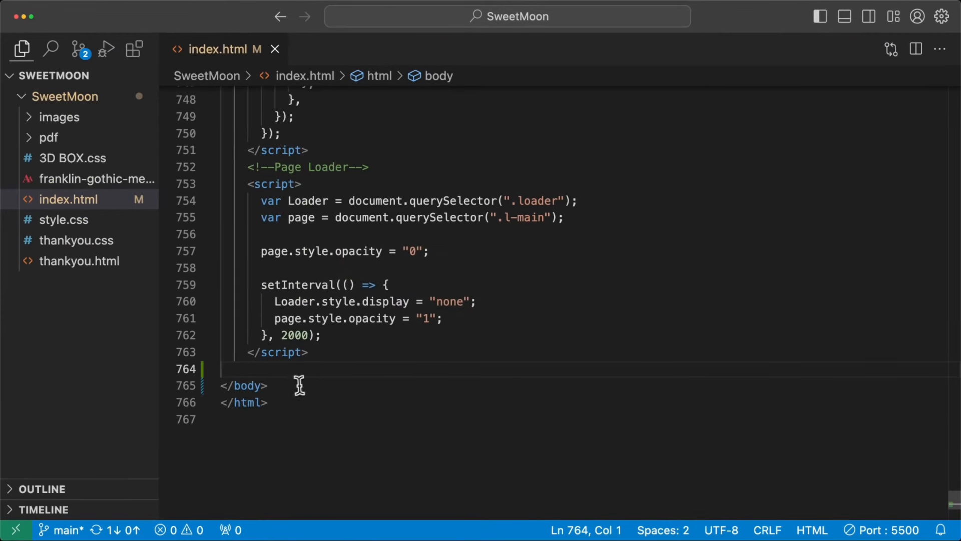
pyautogui.moveTo(269, 386); pyautogui.dragTo(228, 387)
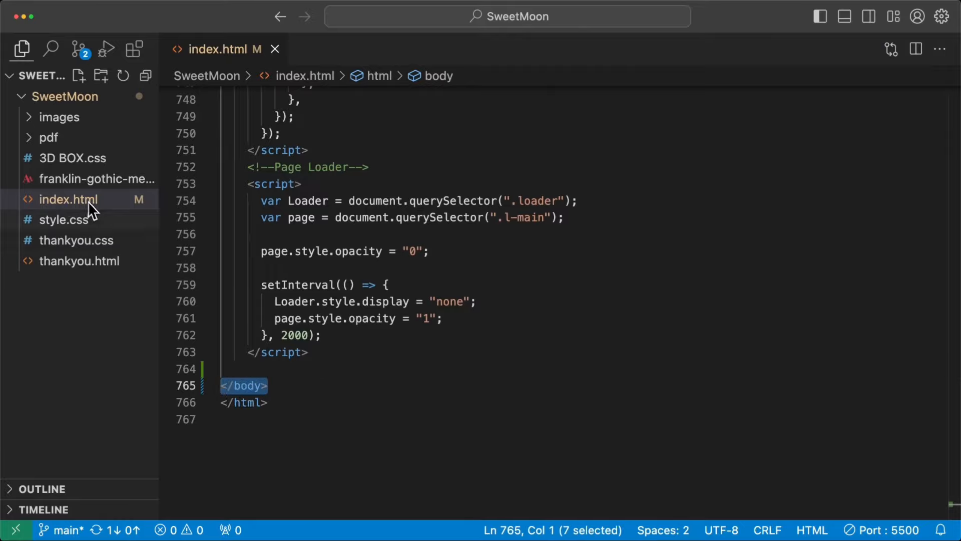
pyautogui.moveTo(269, 387); pyautogui.dragTo(221, 386)
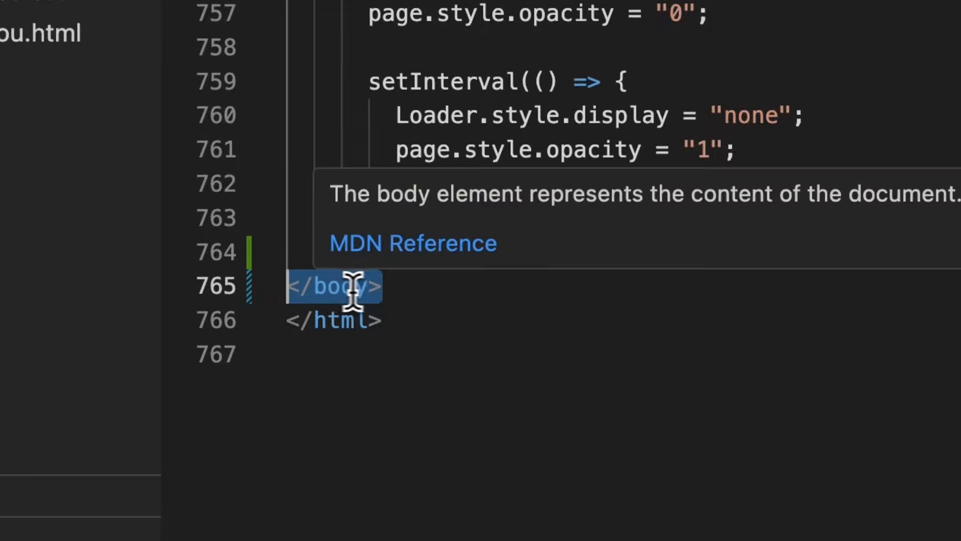
pyautogui.click(407, 289)
pyautogui.click(383, 255)
pyautogui.rightClick(382, 254)
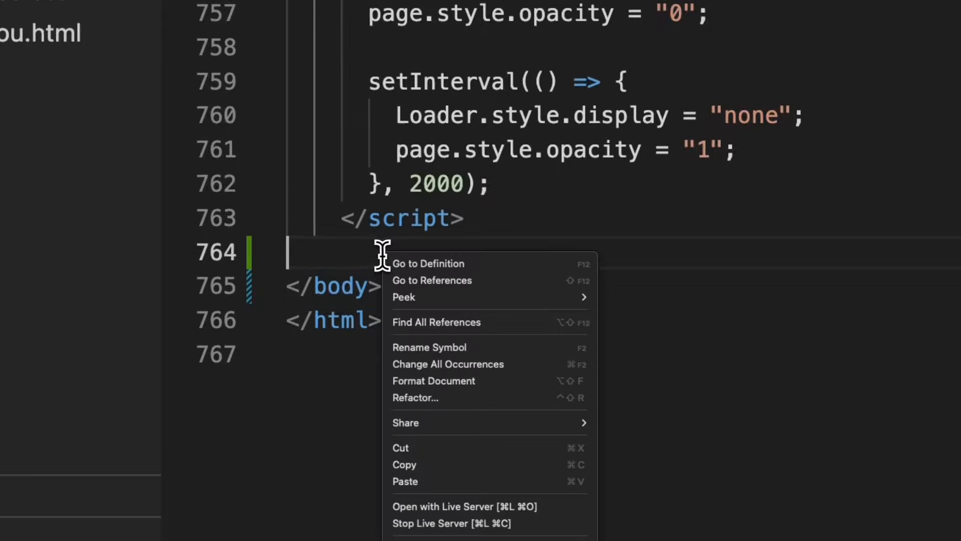
pyautogui.click(453, 479)
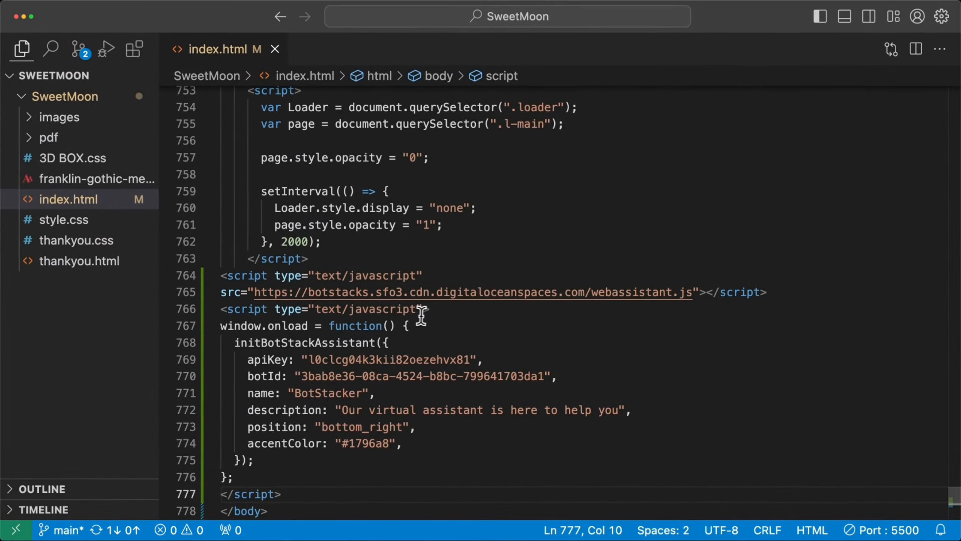
# Open index.html with Live Server and open the BotStacker chat widget on the Sweet Moon page.
pyautogui.scroll(-3, 423, 315)
pyautogui.rightClick(555, 388)
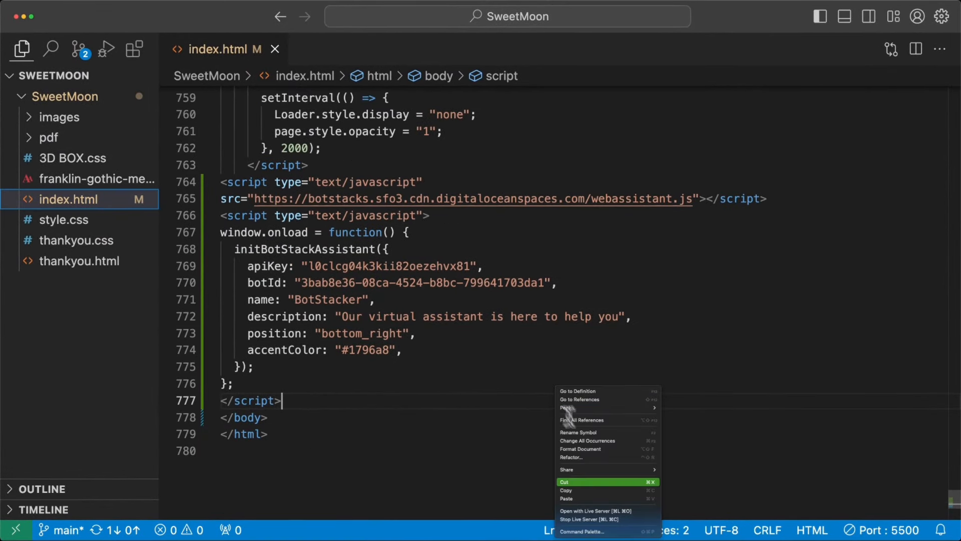
pyautogui.click(608, 511)
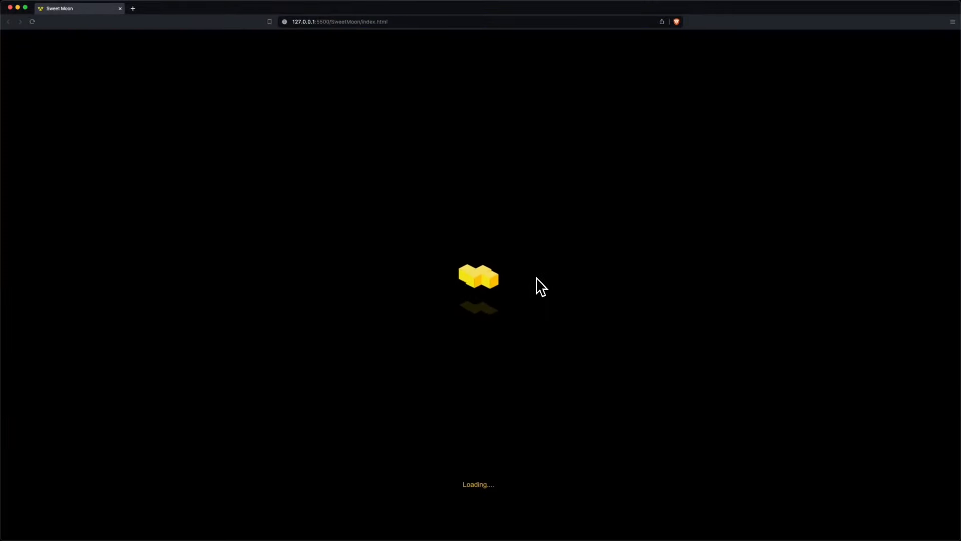
pyautogui.scroll(-8, 542, 282)
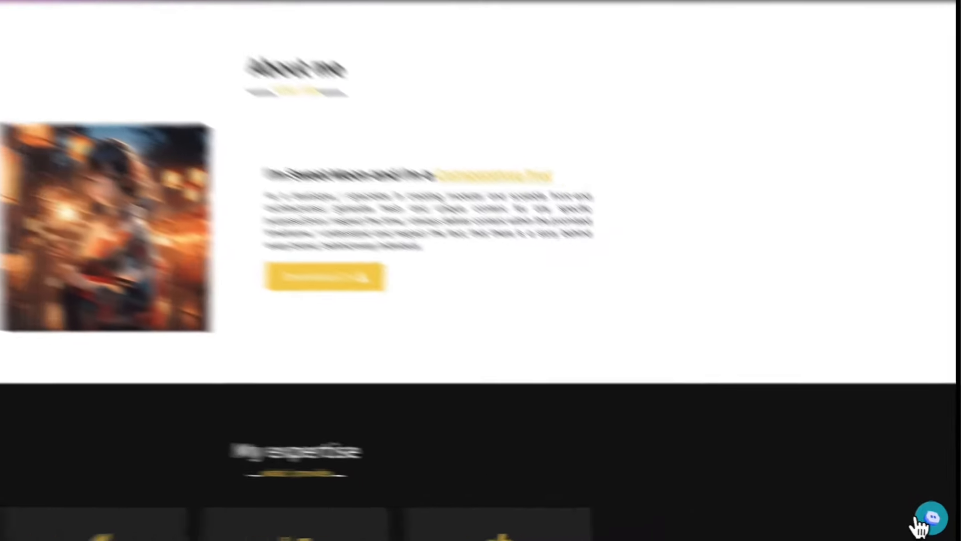
pyautogui.click(939, 517)
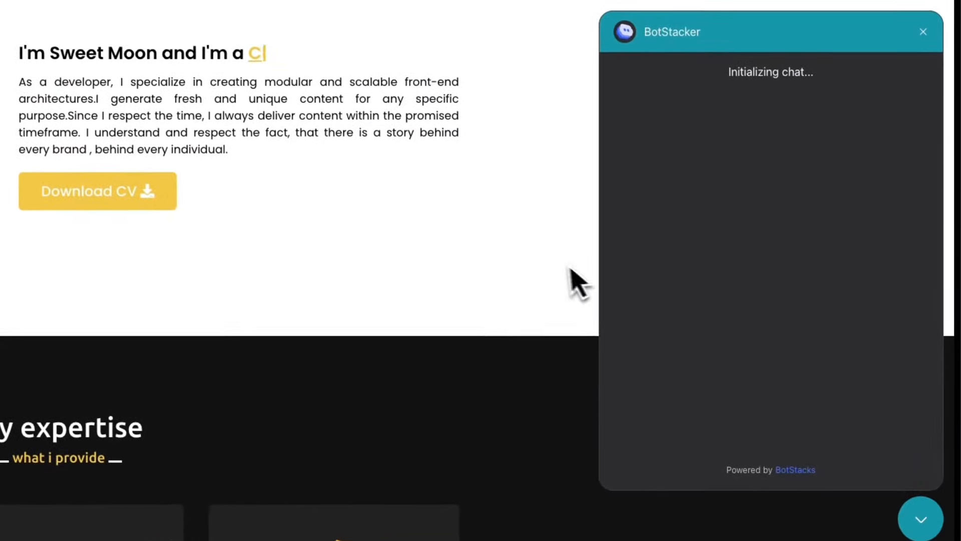
pyautogui.scroll(4, 552, 315)
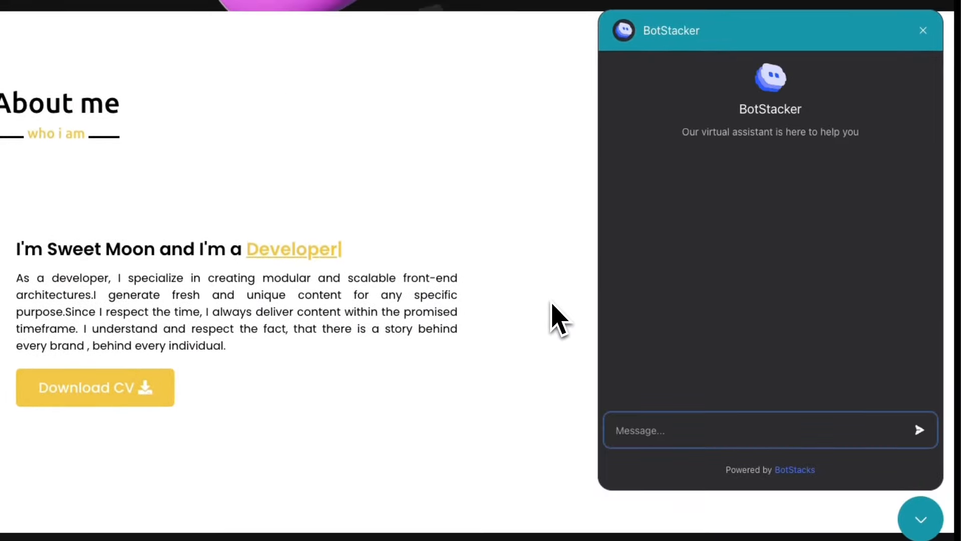
pyautogui.scroll(-1, 551, 302)
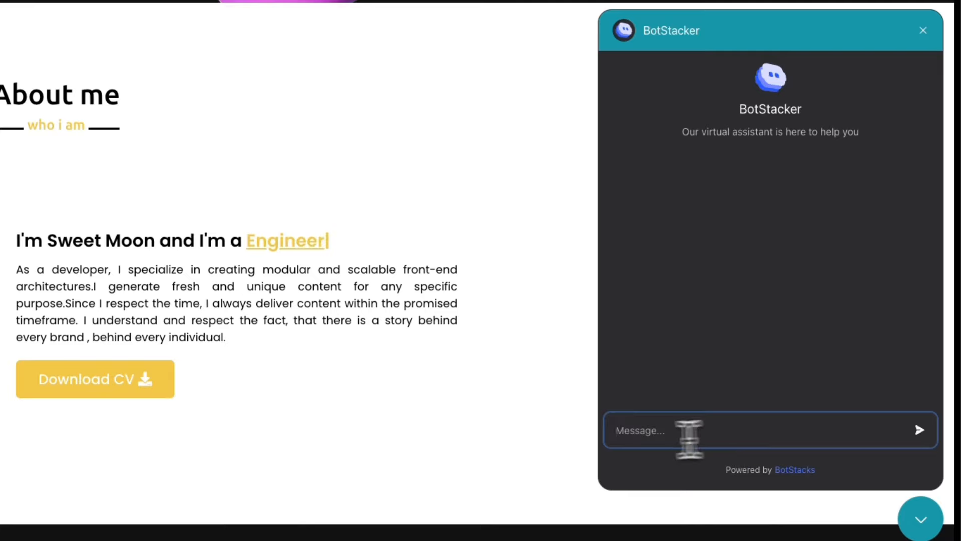
# Test the embedded widget by sending "Does botstacks have free plan?" followed by "Great!".
pyautogui.click(689, 438)
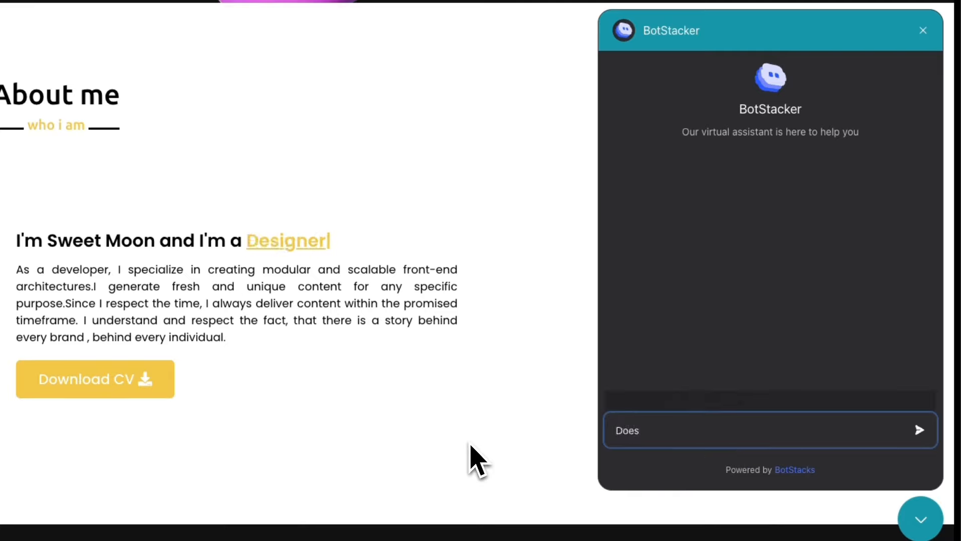
pyautogui.write('Does botstacks have free pl')
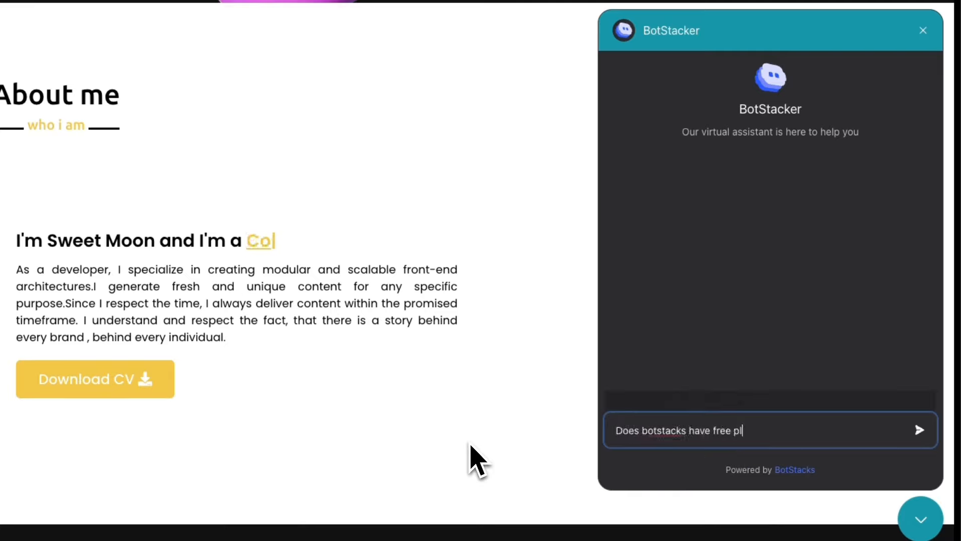
pyautogui.write('an?')
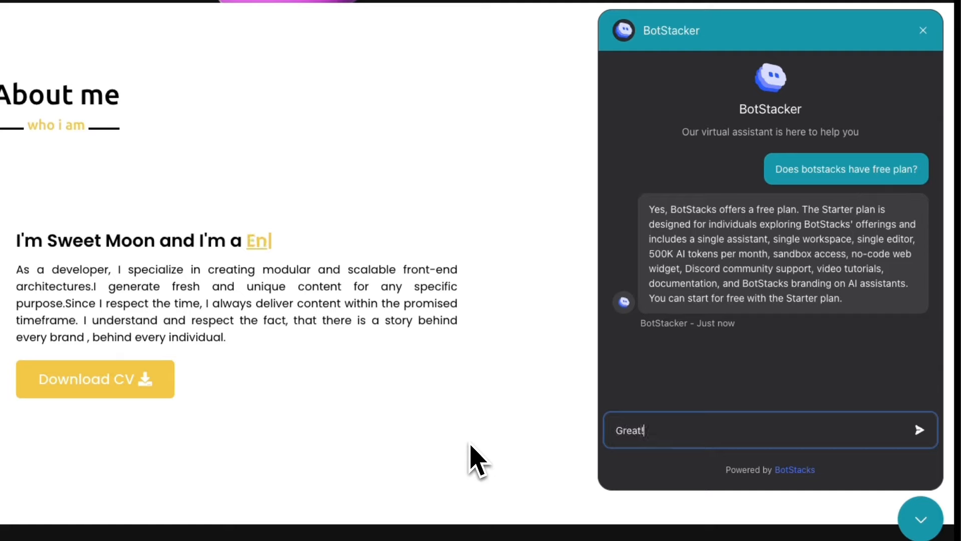
pyautogui.write('Great!')
pyautogui.press('Return')
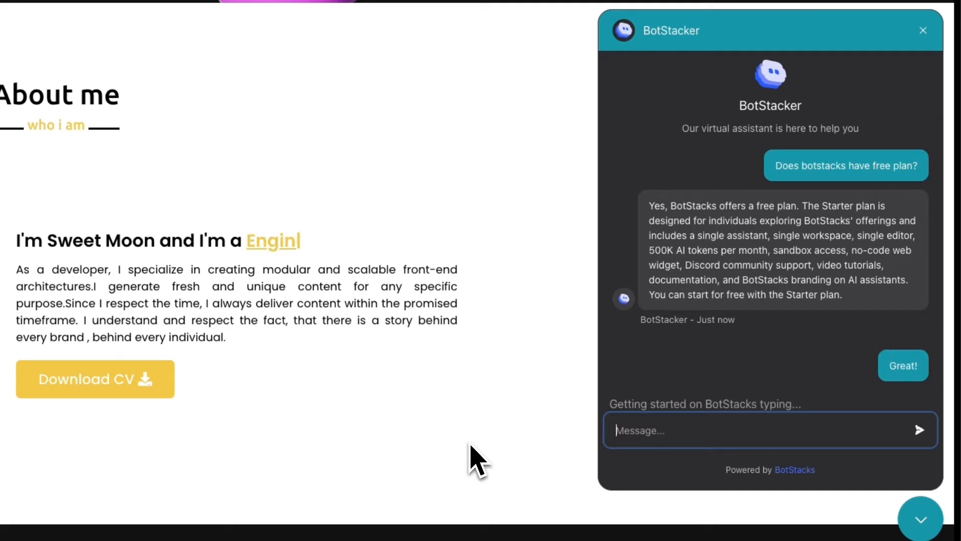